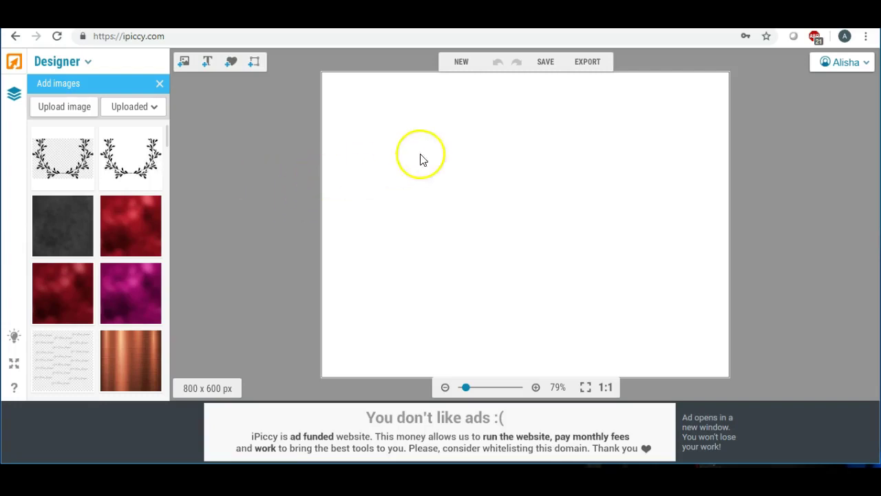
# Start a new design and open the list of preset canvas sizes
pyautogui.click(460, 65)
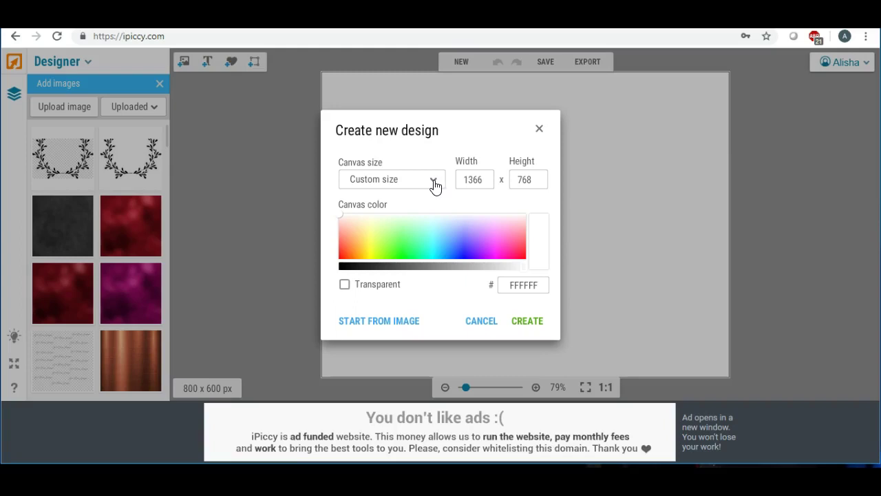
pyautogui.click(433, 182)
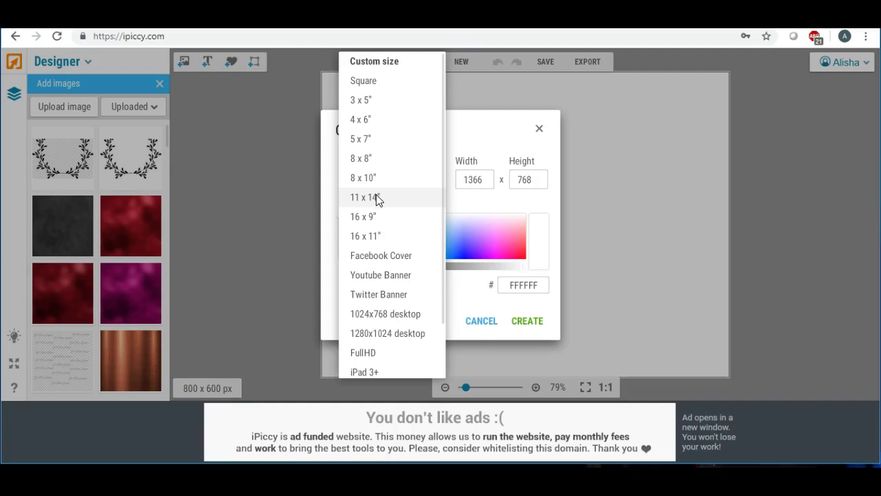
# Open the bookmarked NinjaUnits inches-to-pixels converter in a new browser tab
pyautogui.hotkey('ctrl', 't')
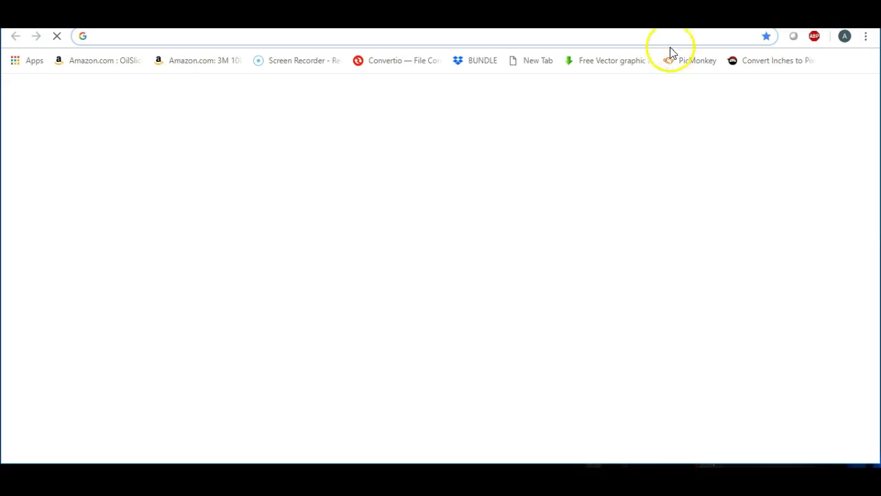
pyautogui.click(768, 64)
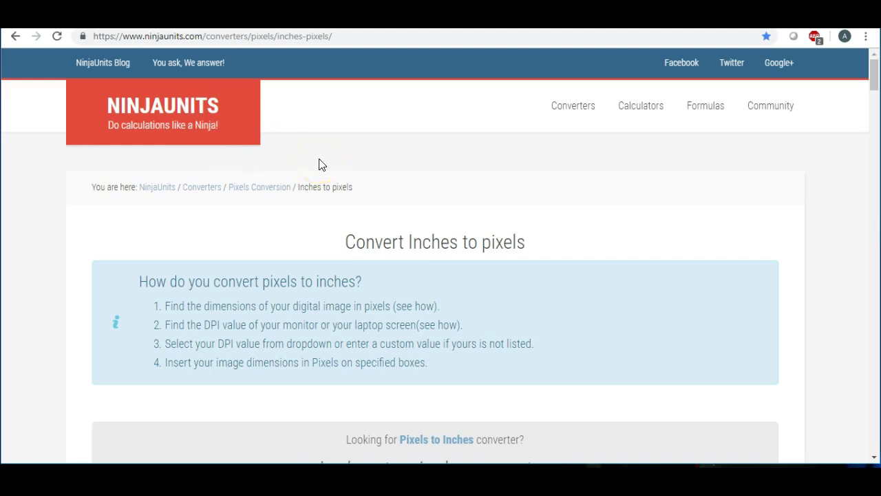
pyautogui.scroll(-3, 319, 164)
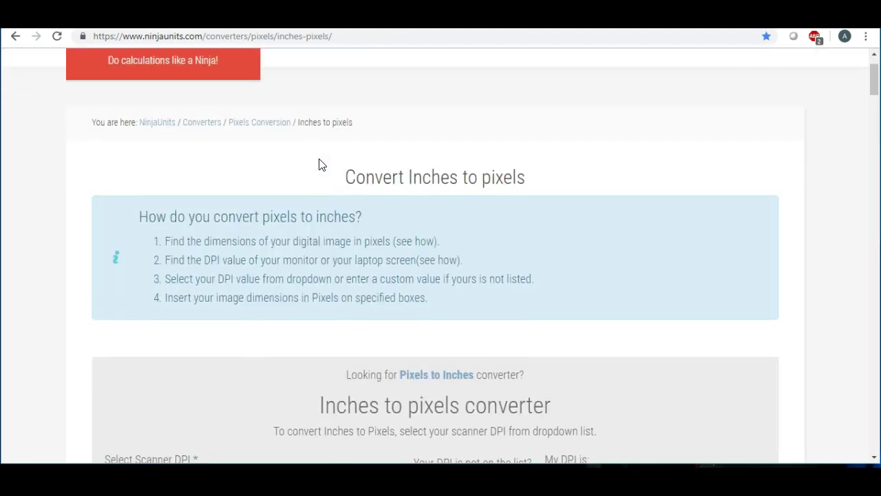
pyautogui.scroll(-5, 319, 164)
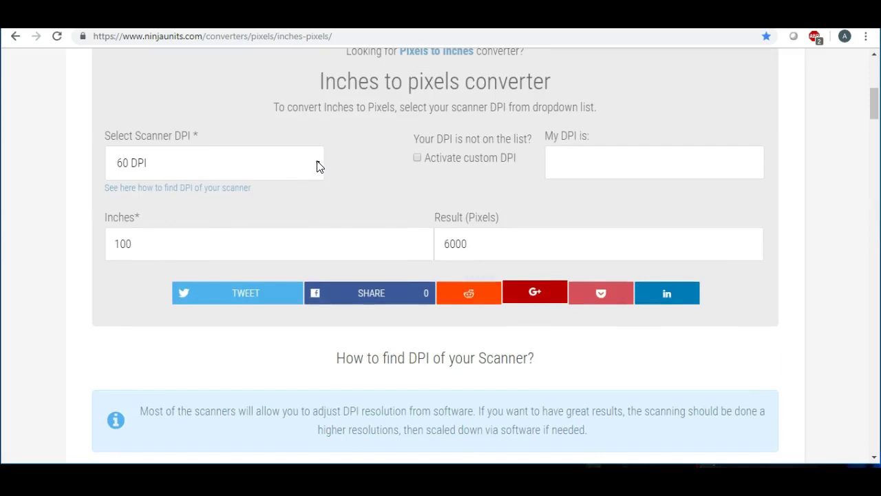
# Set the converter's scanner DPI to 300 DPI and enter 300 as the custom DPI value
pyautogui.click(319, 164)
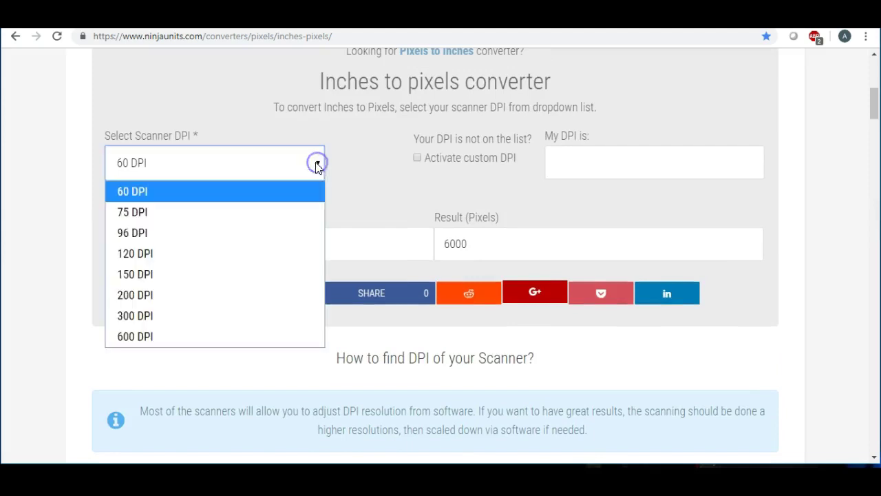
pyautogui.click(165, 314)
pyautogui.click(586, 164)
pyautogui.write('300')
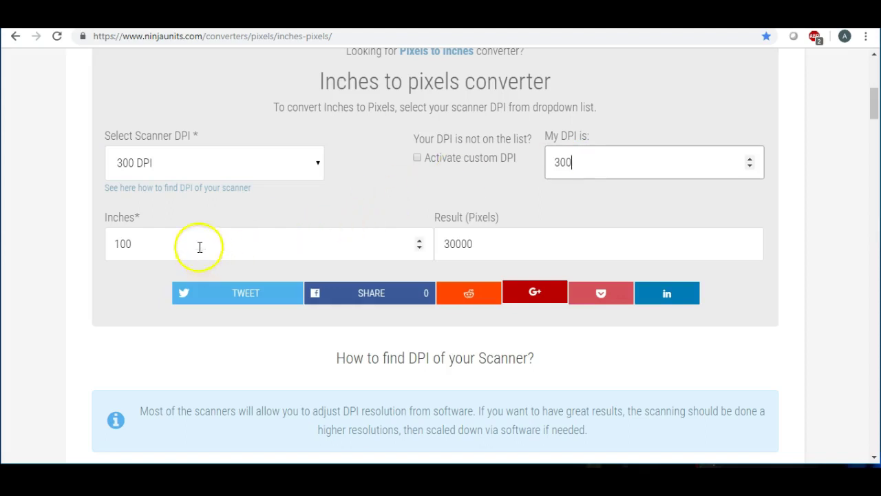
# Convert 11 inches and 14 inches to pixels, one value after the other
pyautogui.moveTo(144, 243); pyautogui.dragTo(89, 247)
pyautogui.write('11')
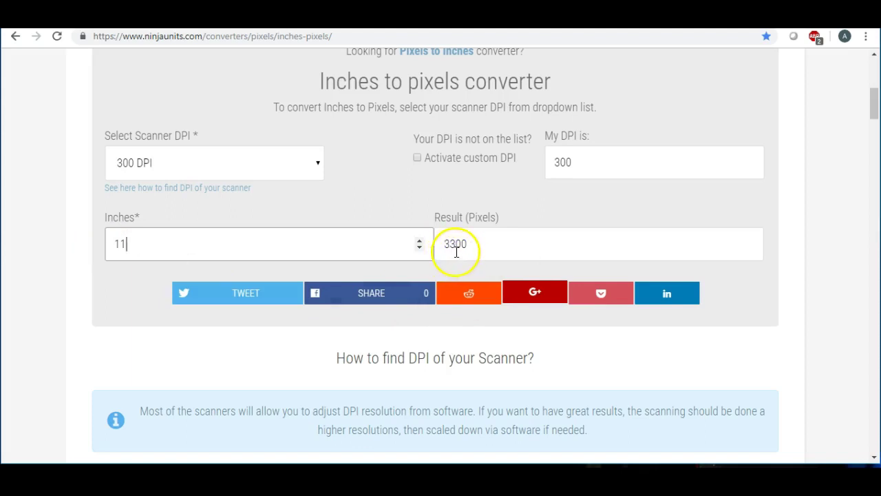
pyautogui.click(135, 242)
pyautogui.moveTo(134, 242); pyautogui.dragTo(83, 244)
pyautogui.write('14')
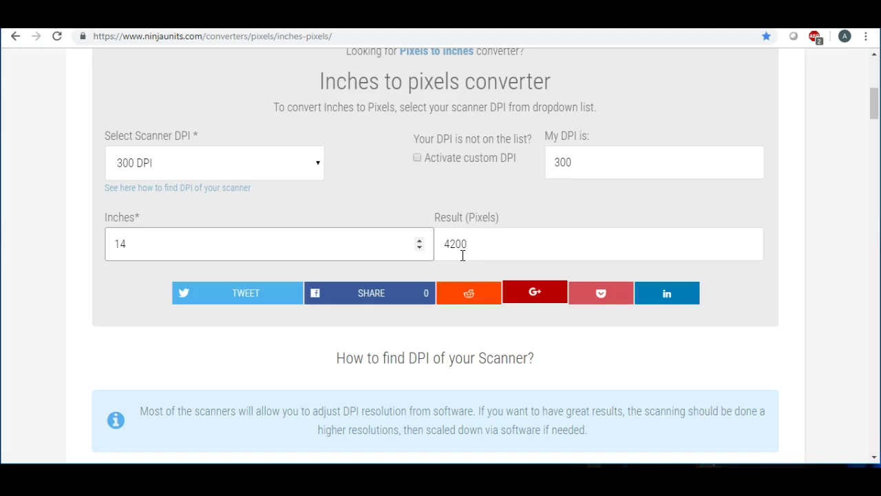
pyautogui.scroll(1, 459, 259)
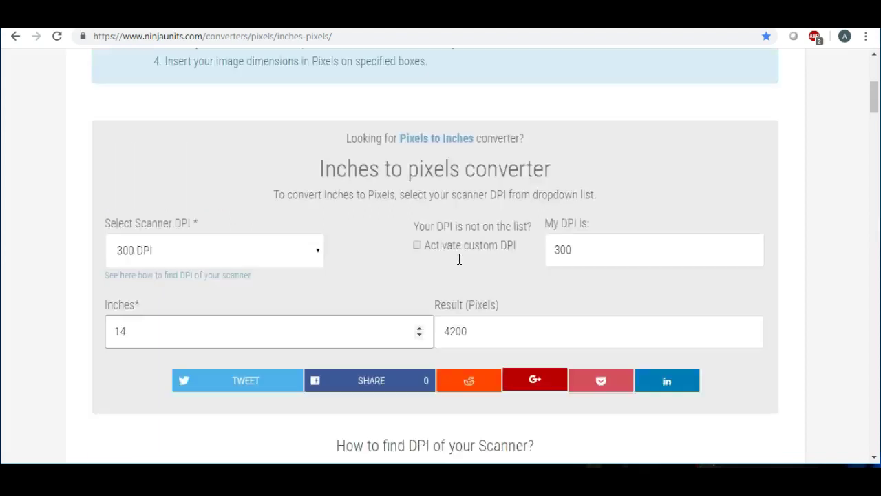
pyautogui.scroll(4, 459, 259)
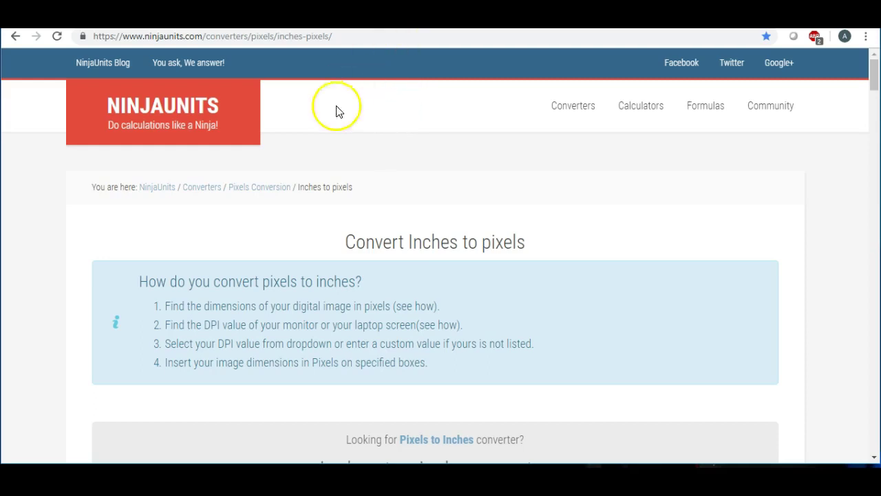
pyautogui.scroll(-3, 360, 203)
pyautogui.scroll(2, 360, 203)
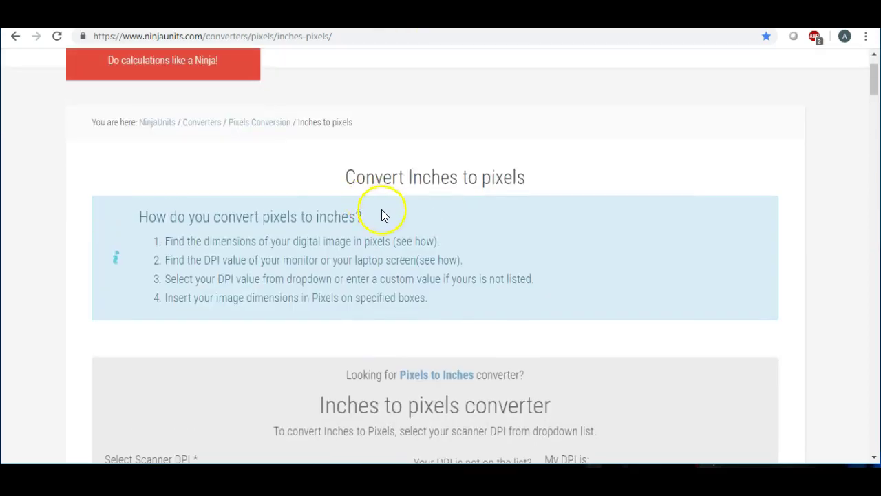
pyautogui.scroll(-6, 381, 208)
pyautogui.scroll(1, 383, 210)
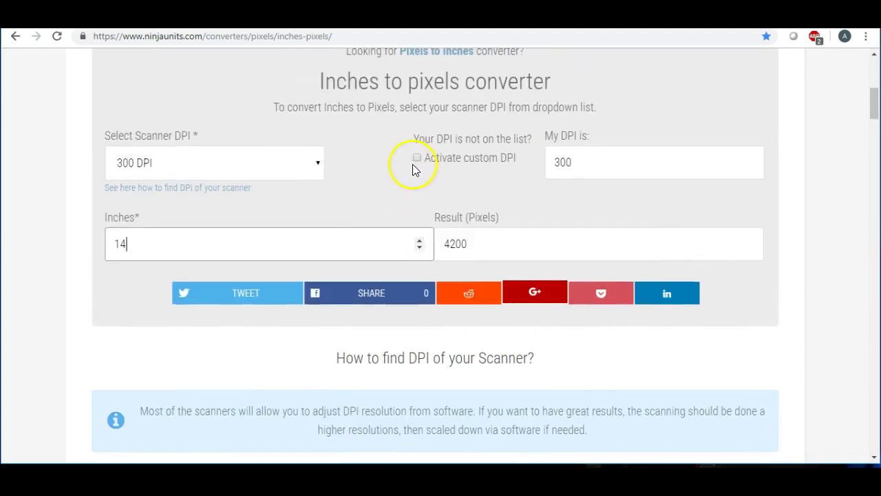
pyautogui.scroll(-1, 330, 197)
pyautogui.scroll(2, 329, 199)
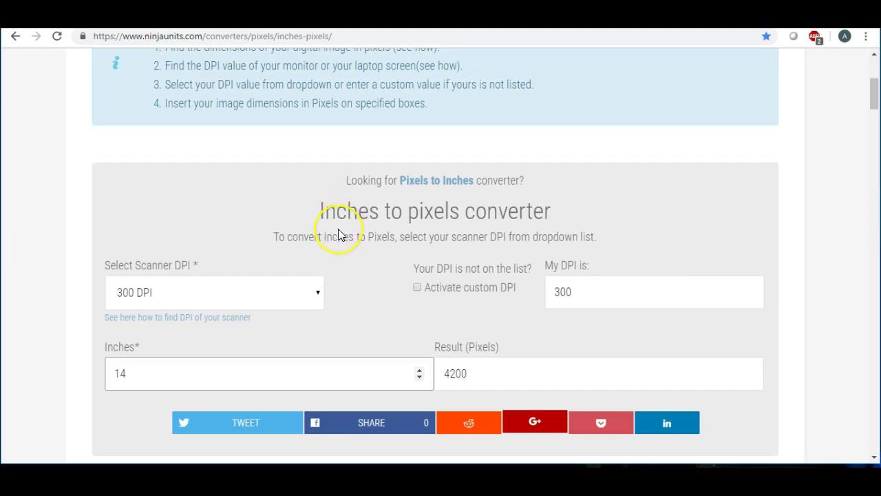
pyautogui.scroll(-1, 338, 233)
pyautogui.scroll(-1, 338, 233)
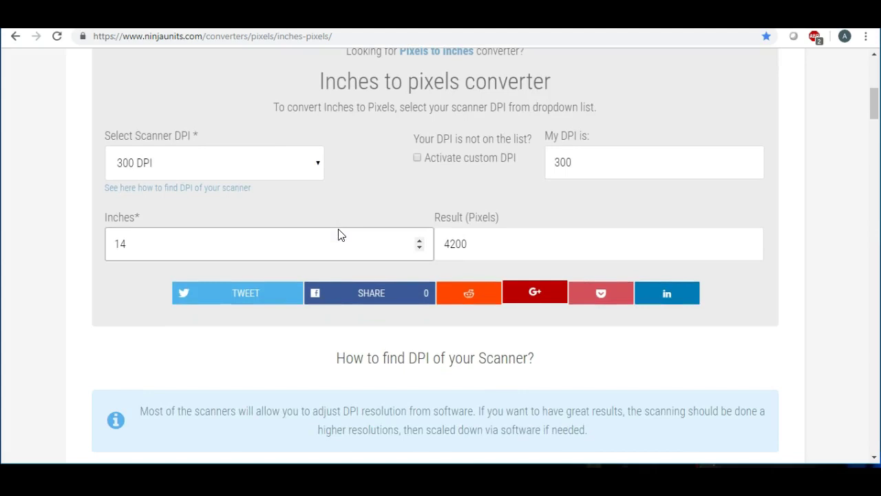
pyautogui.press('Up')
pyautogui.press('Up')
pyautogui.press('Down')
pyautogui.press('Down')
pyautogui.scroll(3, 364, 173)
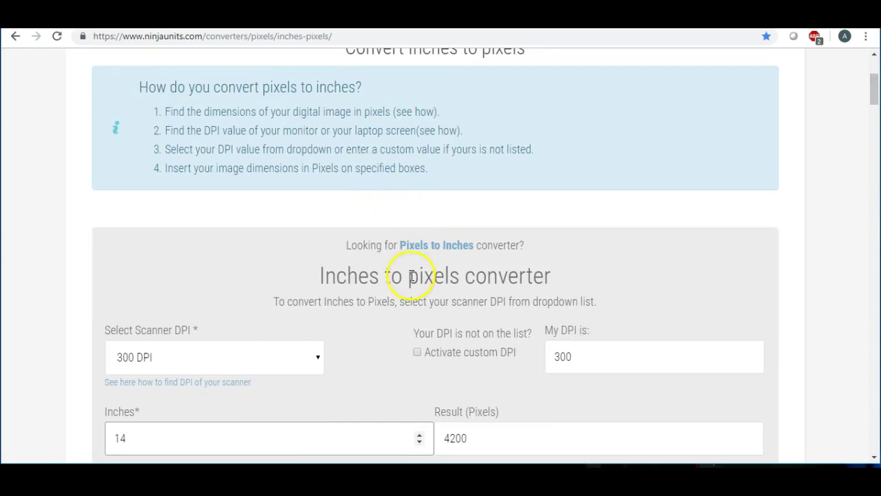
pyautogui.scroll(3, 410, 277)
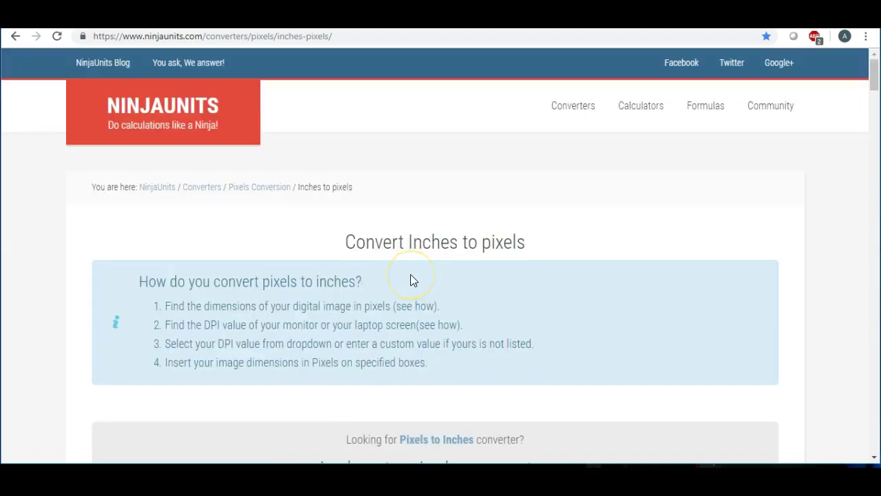
pyautogui.scroll(-4, 410, 281)
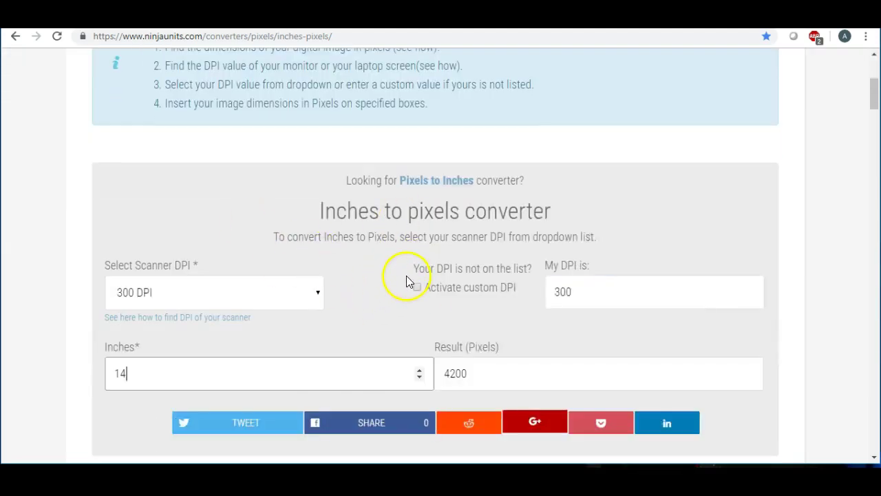
pyautogui.scroll(3, 407, 275)
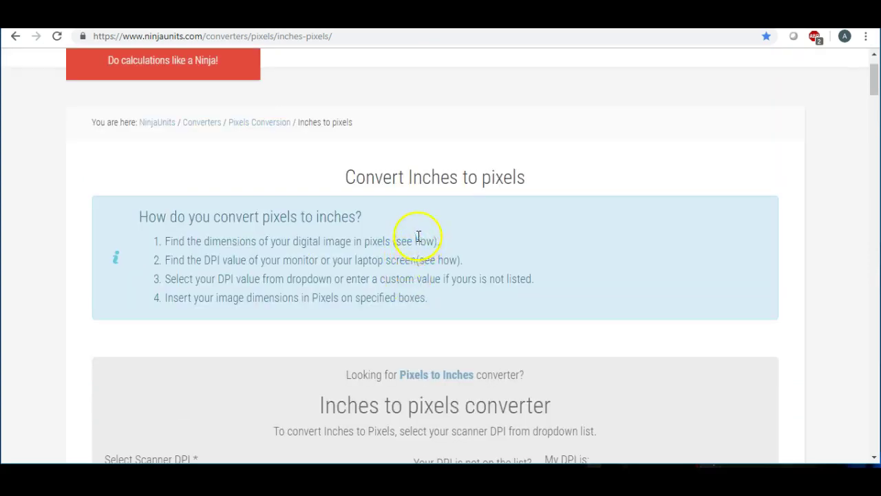
pyautogui.scroll(1, 418, 238)
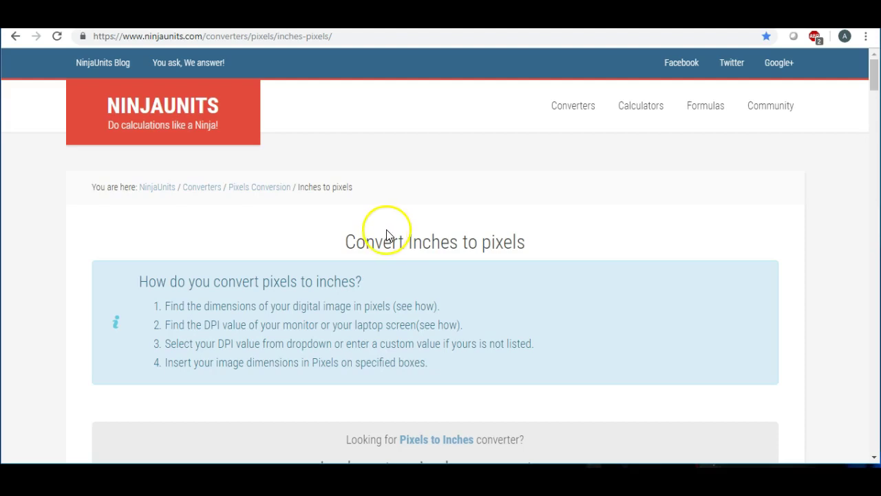
pyautogui.scroll(-4, 345, 252)
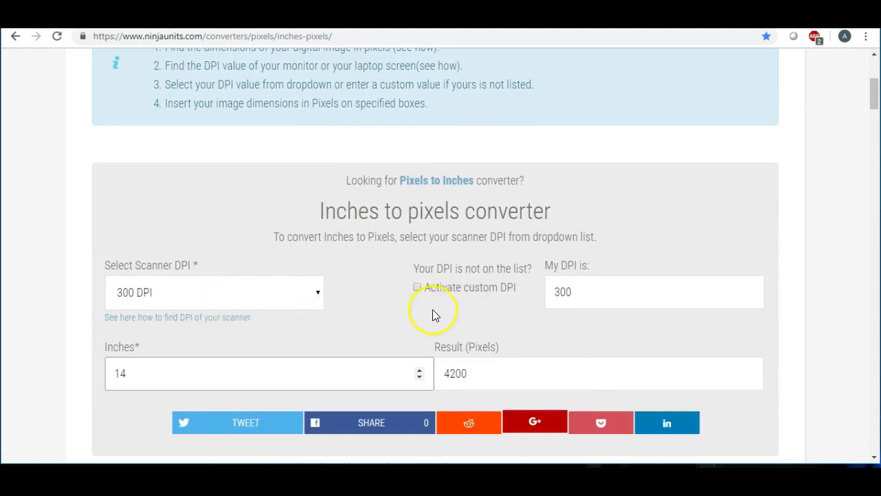
pyautogui.scroll(4, 441, 313)
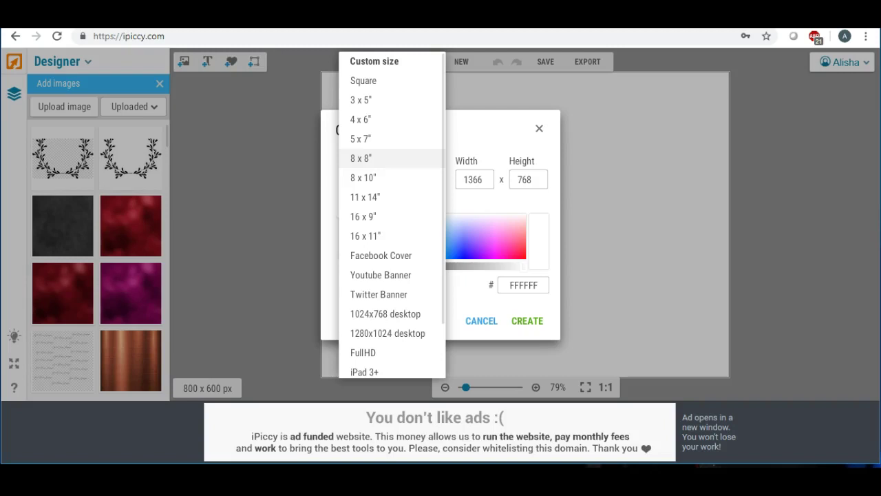
# Switch back to iPiccy and create the new design with the 11 x 14" canvas preset
pyautogui.click(379, 197)
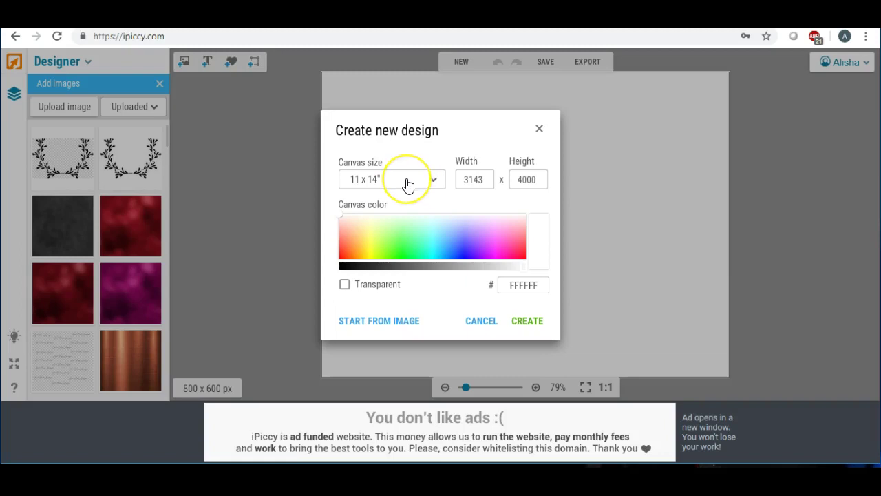
pyautogui.click(488, 186)
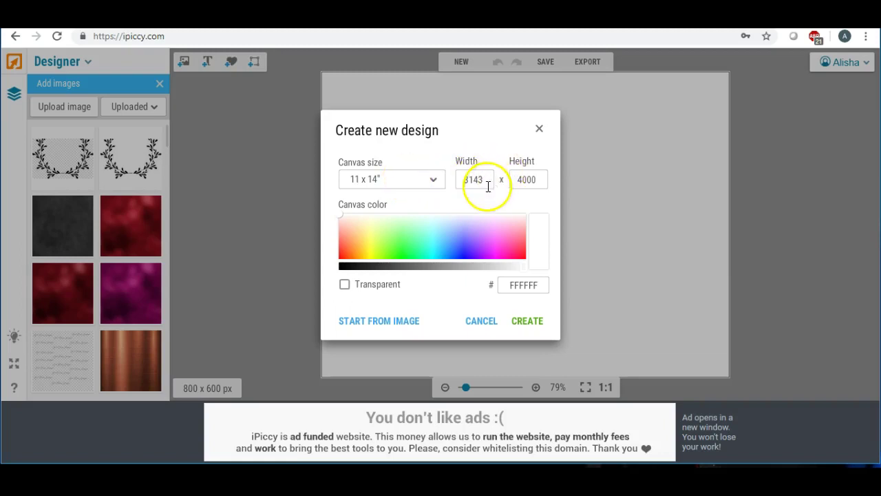
pyautogui.click(526, 327)
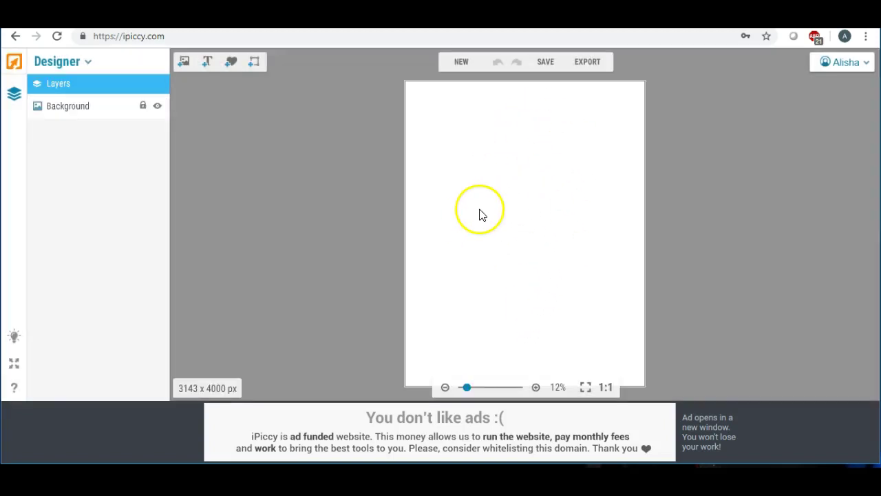
# Start an image upload, look through the graphics in the Wreaths, Swirls, Dividers folder, and cancel the file selection
pyautogui.click(183, 63)
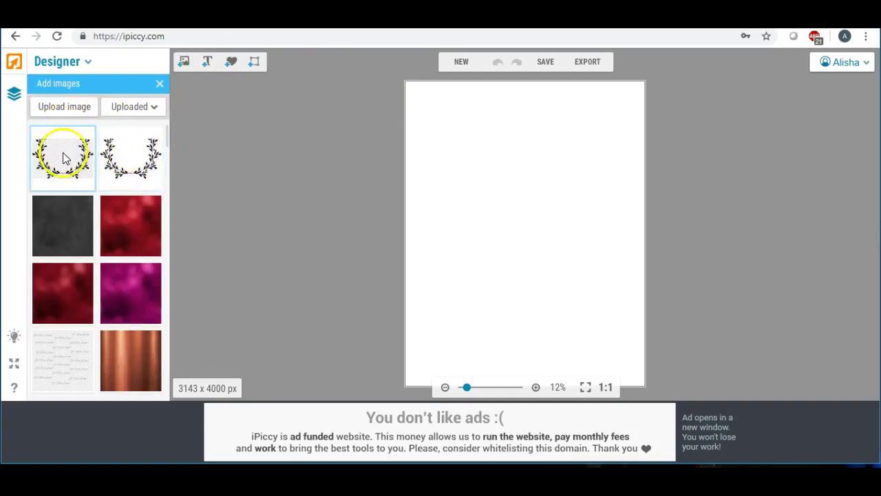
pyautogui.click(62, 108)
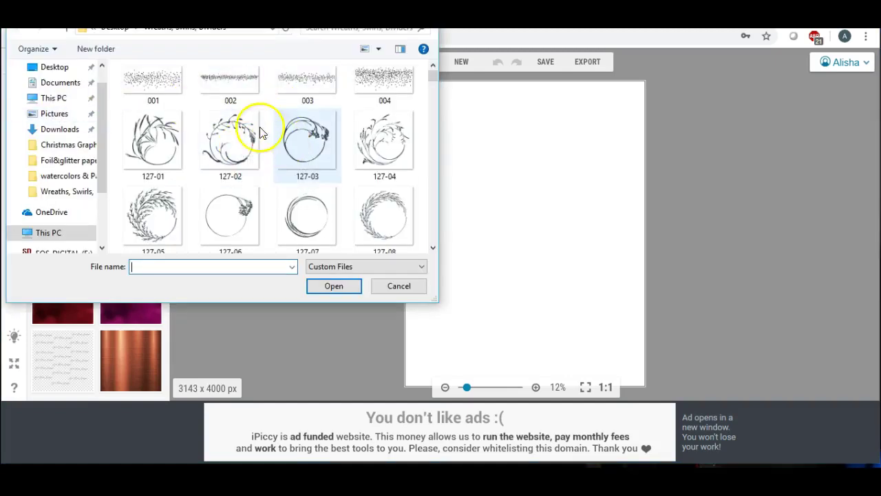
pyautogui.scroll(-5, 358, 134)
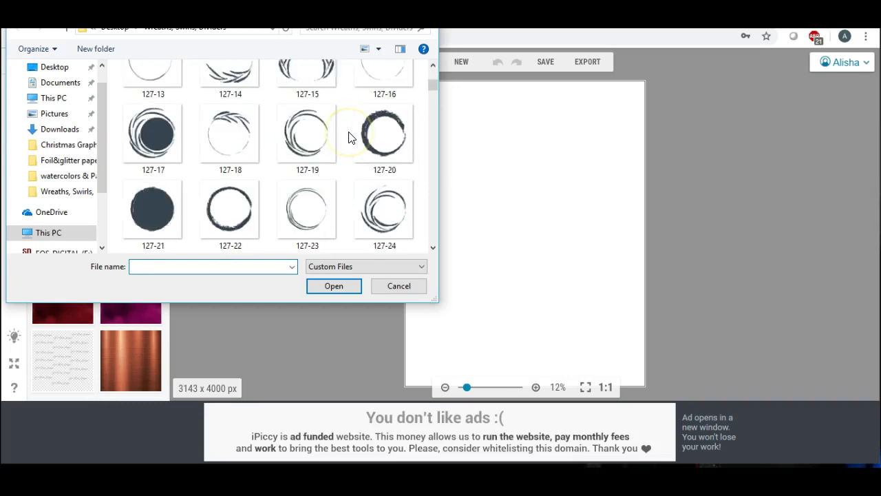
pyautogui.scroll(2, 349, 138)
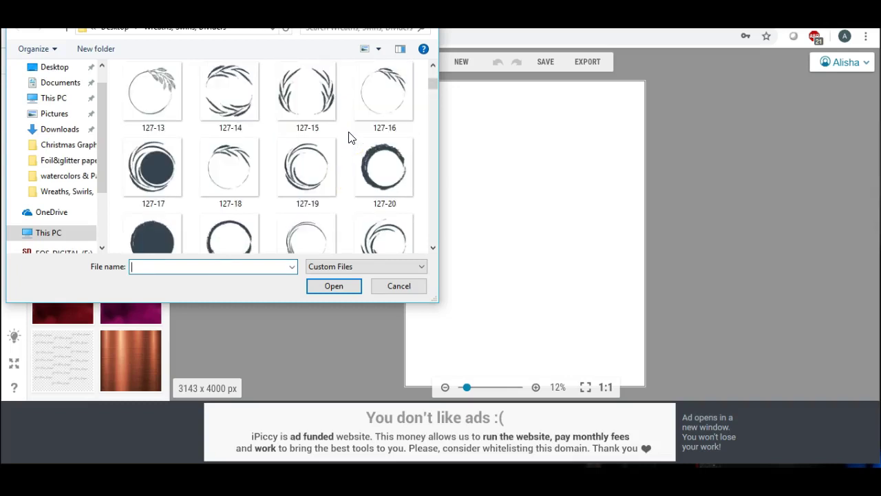
pyautogui.scroll(-2, 349, 138)
pyautogui.scroll(-5, 289, 134)
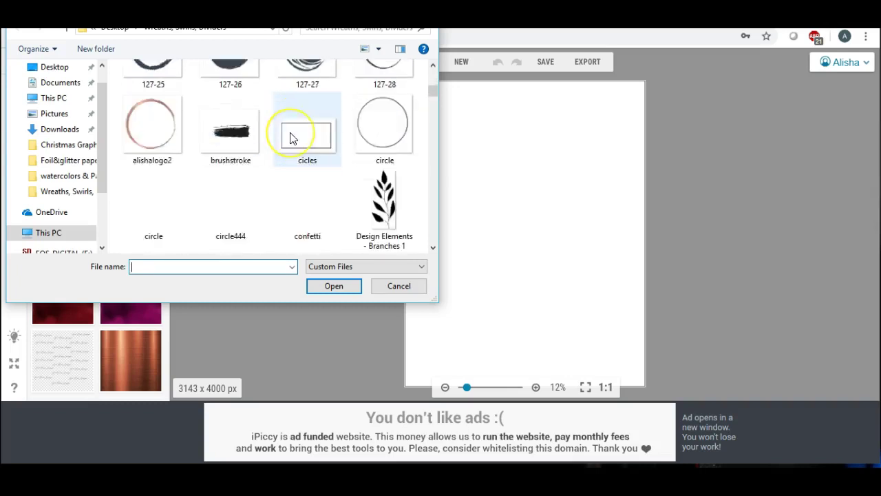
pyautogui.scroll(-5, 290, 134)
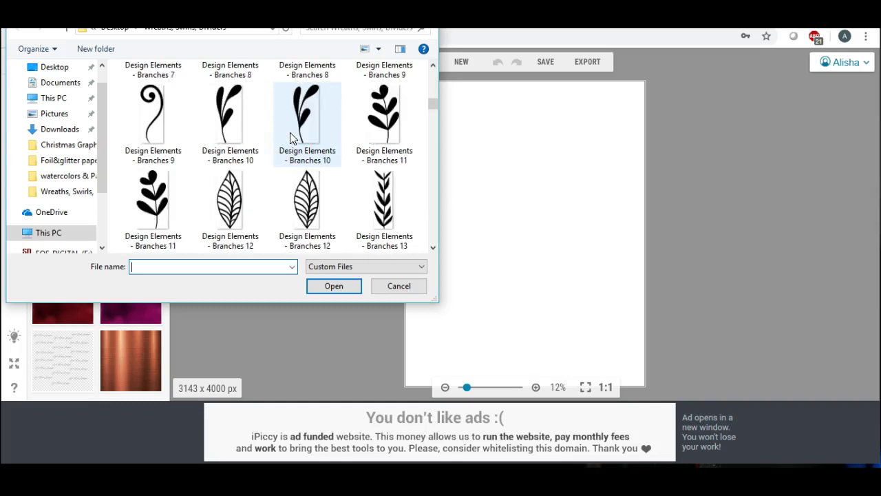
pyautogui.scroll(-4, 290, 137)
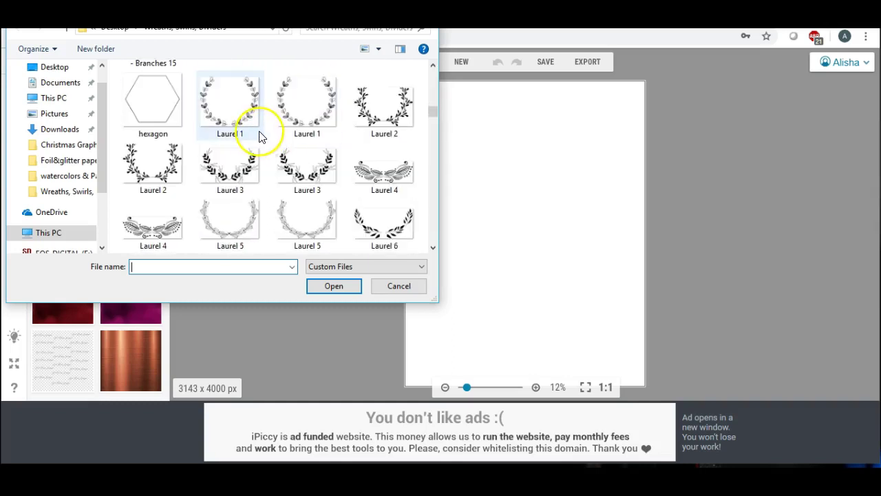
pyautogui.scroll(-5, 259, 134)
pyautogui.scroll(2, 262, 134)
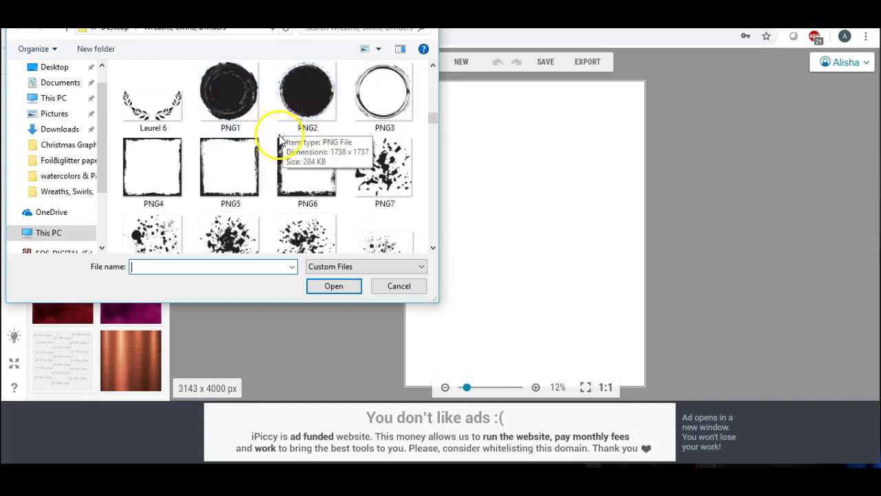
pyautogui.scroll(-5, 283, 134)
pyautogui.scroll(-10, 279, 140)
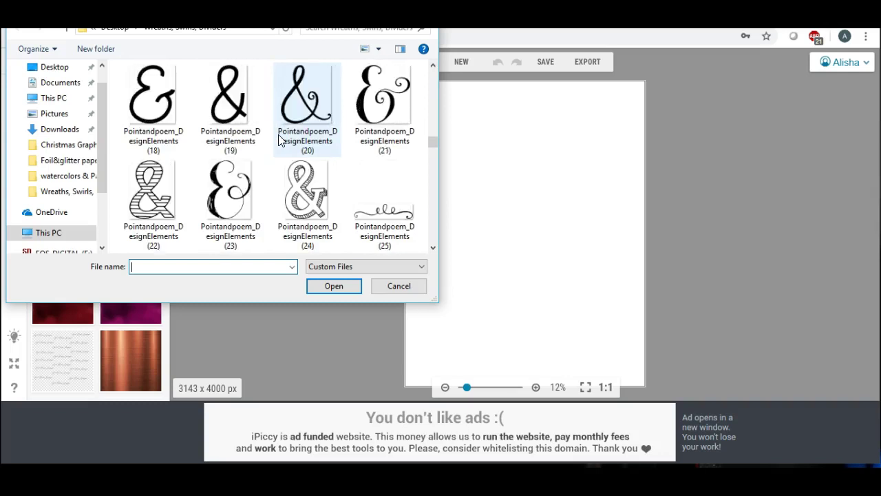
pyautogui.scroll(-10, 278, 140)
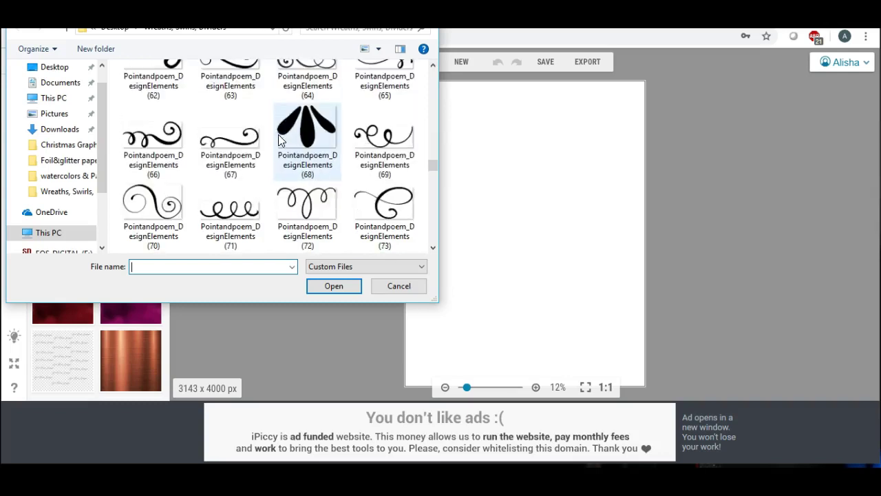
pyautogui.scroll(-15, 279, 140)
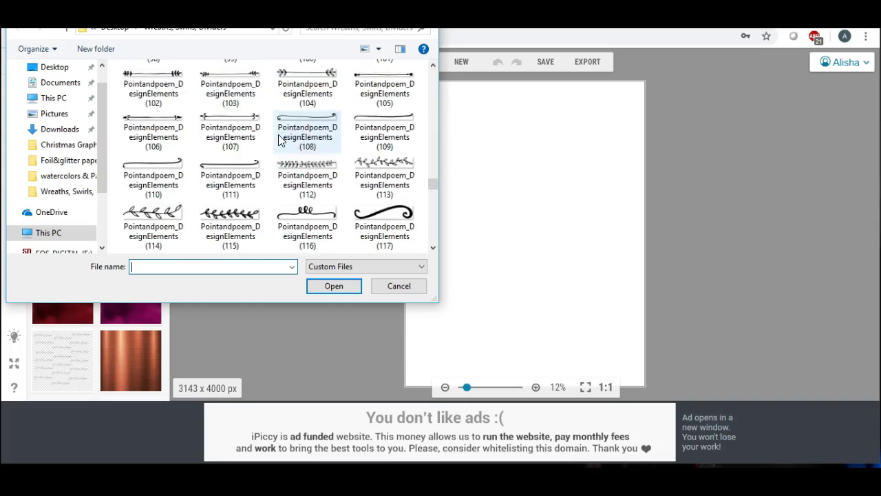
pyautogui.scroll(-12, 279, 140)
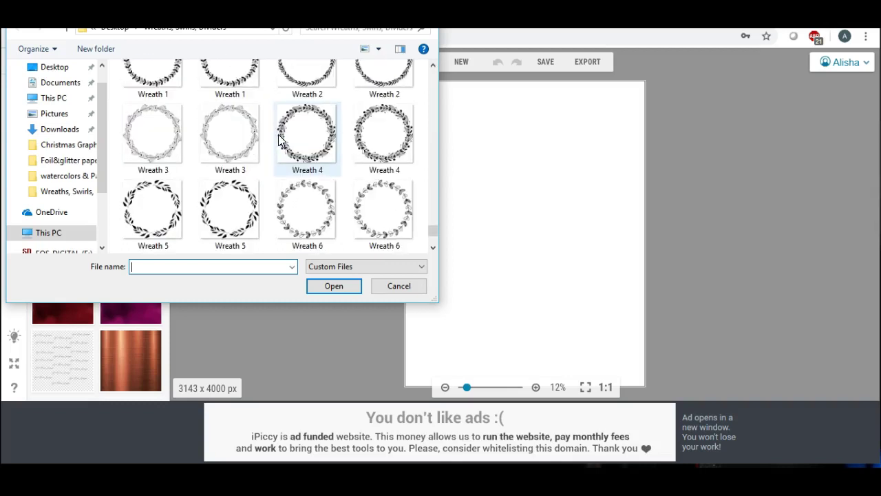
pyautogui.scroll(15, 278, 140)
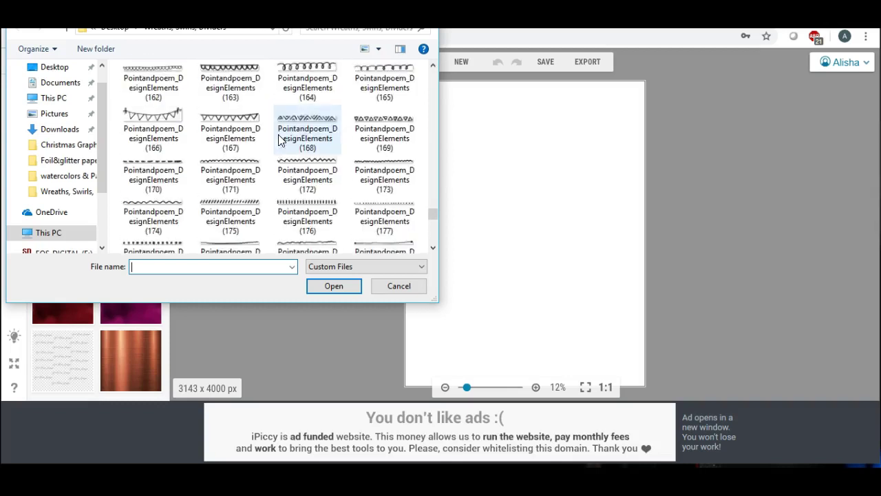
pyautogui.scroll(9, 279, 140)
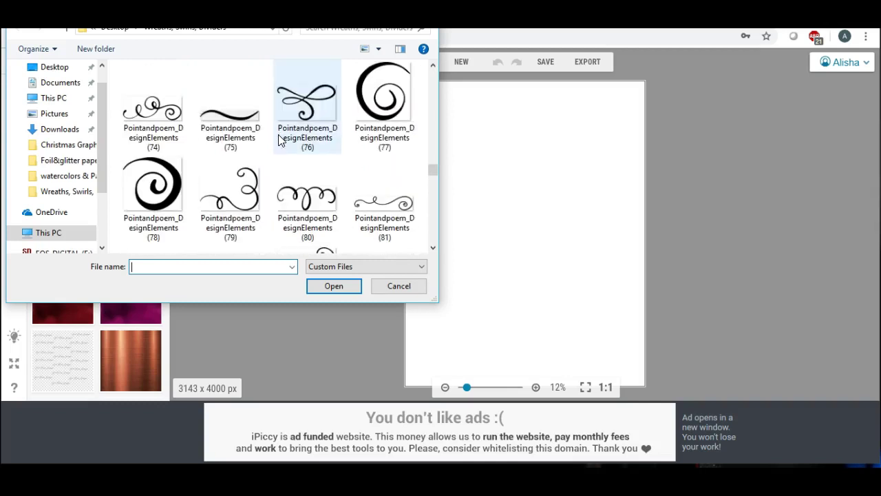
pyautogui.press('Escape')
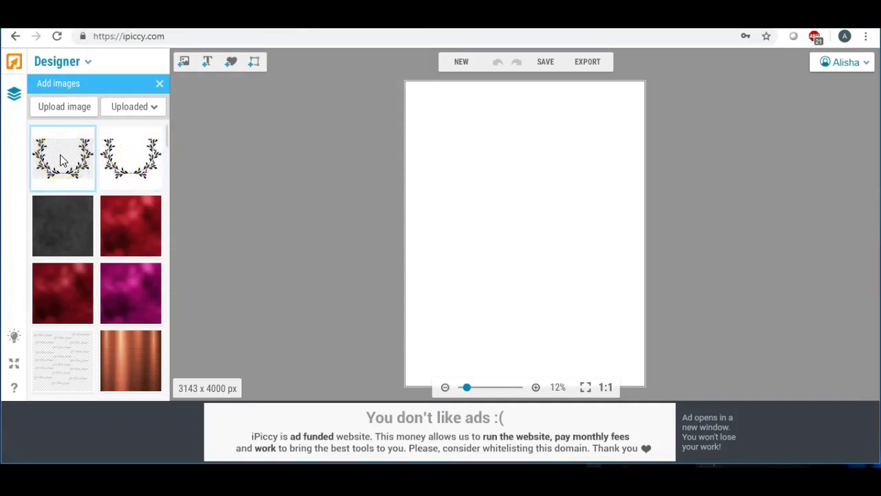
pyautogui.click(437, 124)
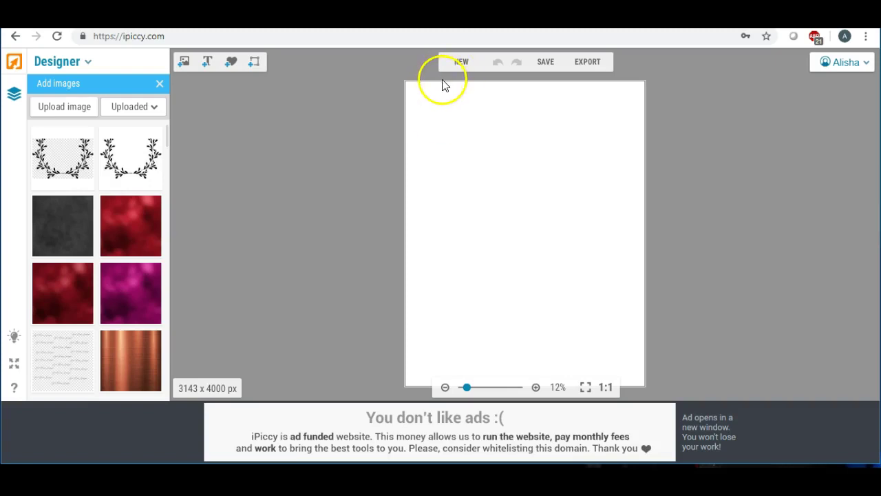
# Start an image upload again and look through the graphics folders and files on the Desktop
pyautogui.click(183, 62)
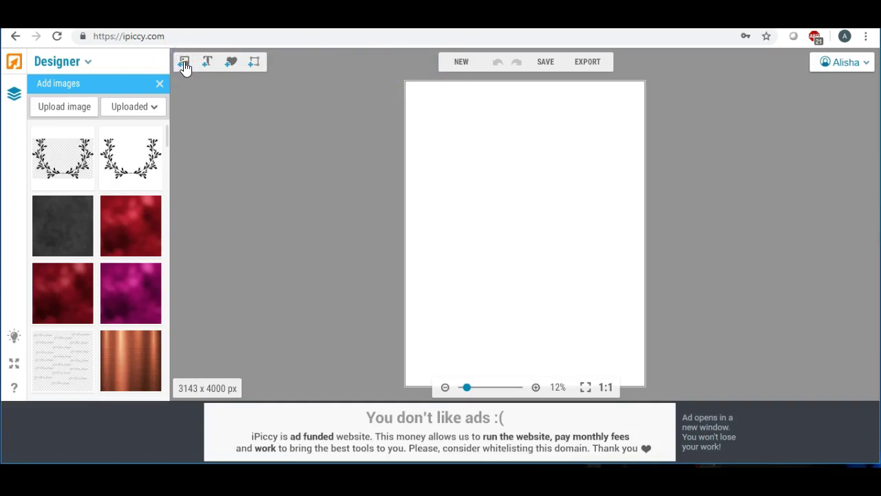
pyautogui.click(72, 107)
pyautogui.click(59, 68)
pyautogui.scroll(1, 234, 128)
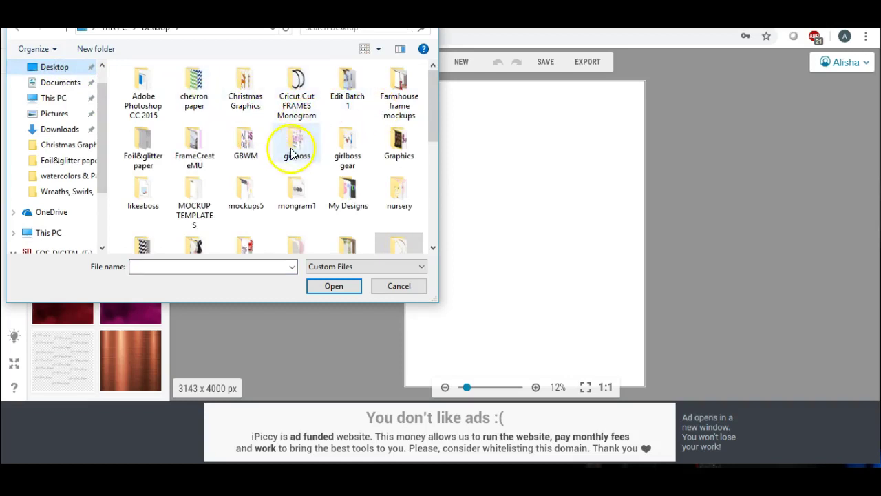
pyautogui.scroll(-2, 290, 152)
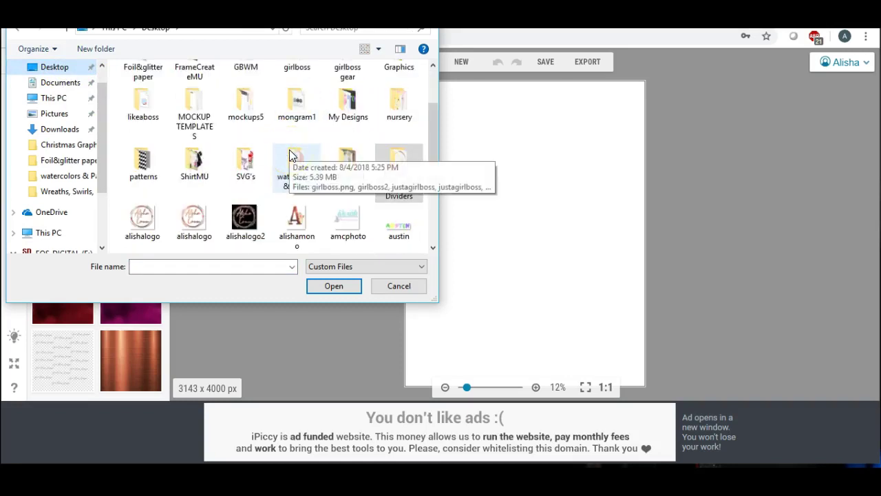
pyautogui.scroll(-2, 291, 154)
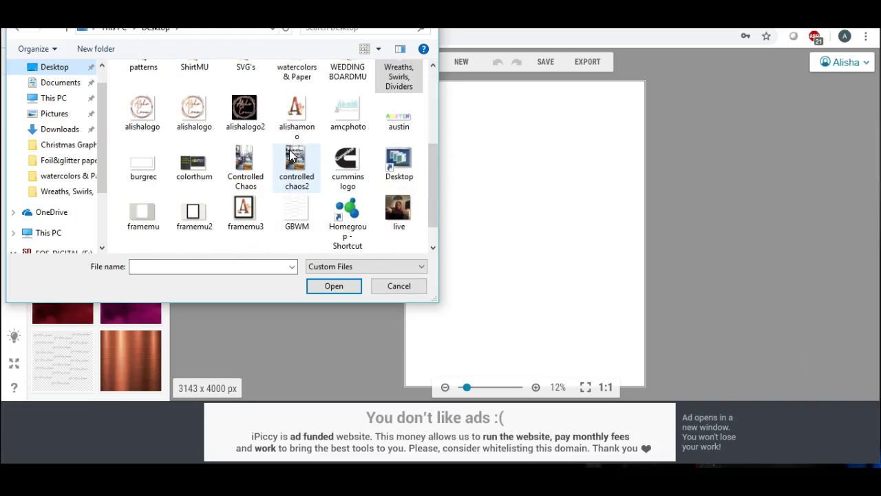
pyautogui.scroll(2, 290, 155)
pyautogui.scroll(2, 290, 155)
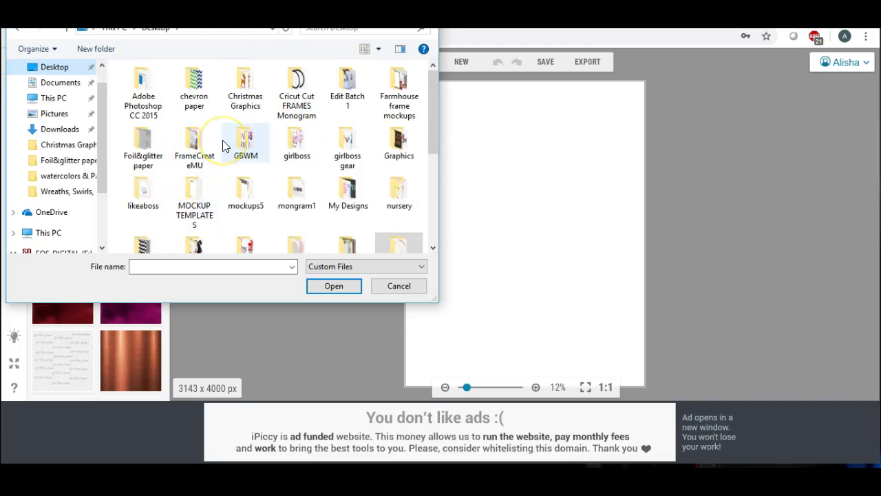
pyautogui.scroll(-2, 246, 142)
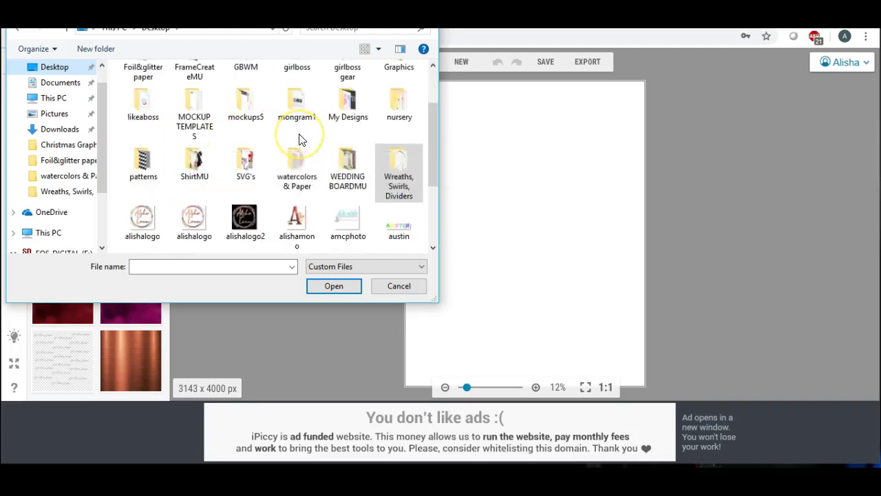
pyautogui.scroll(-2, 299, 140)
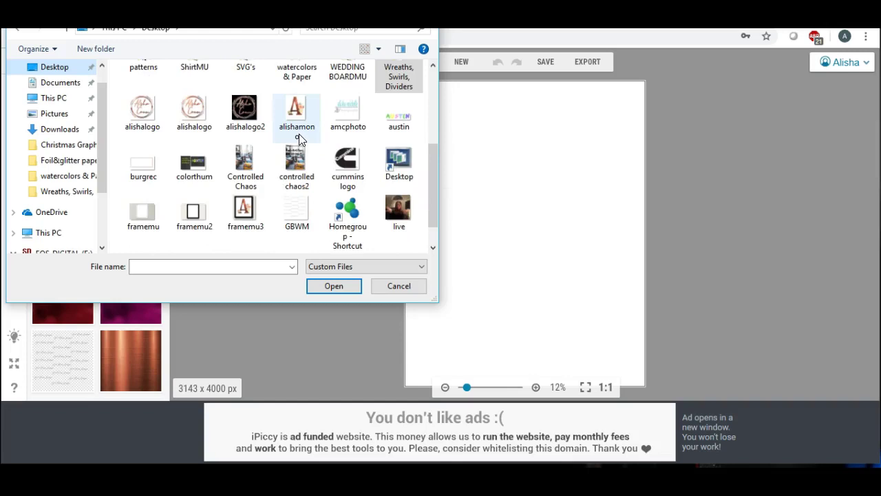
pyautogui.scroll(4, 299, 138)
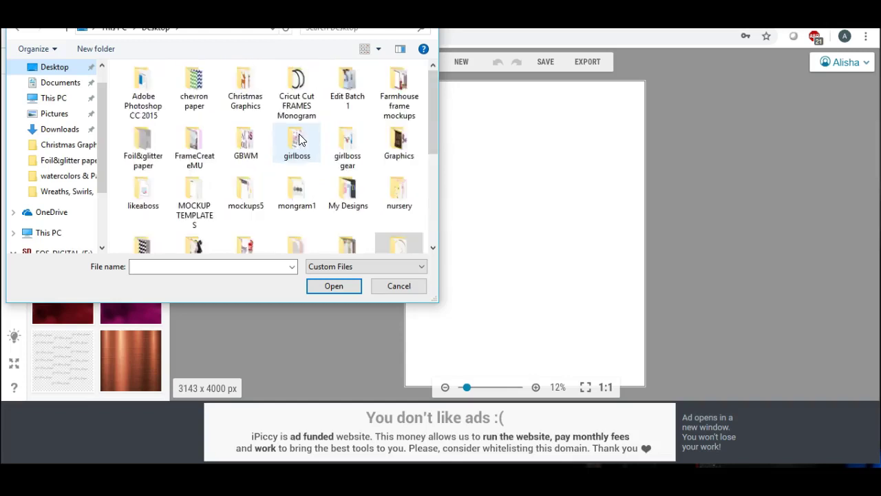
# Look through the foil, glitter and colour textures in the Foil&glitter paper folder and cancel the file selection
pyautogui.doubleClick(155, 138)
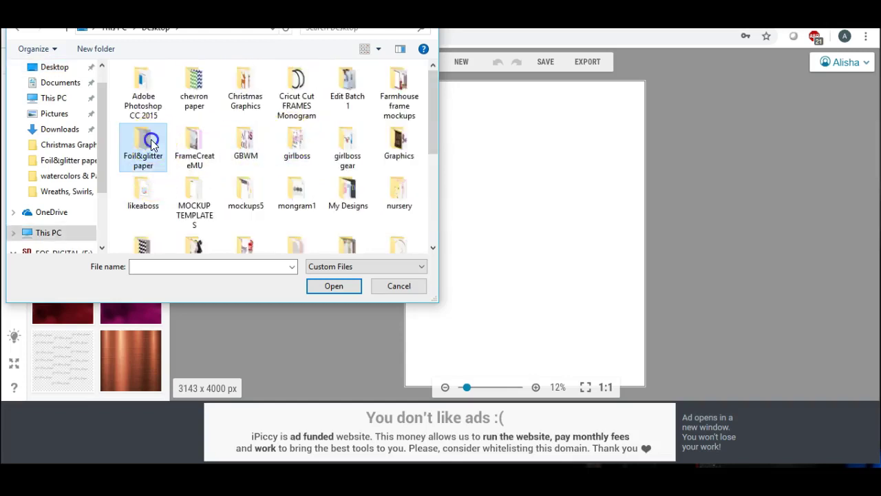
pyautogui.scroll(-3, 274, 131)
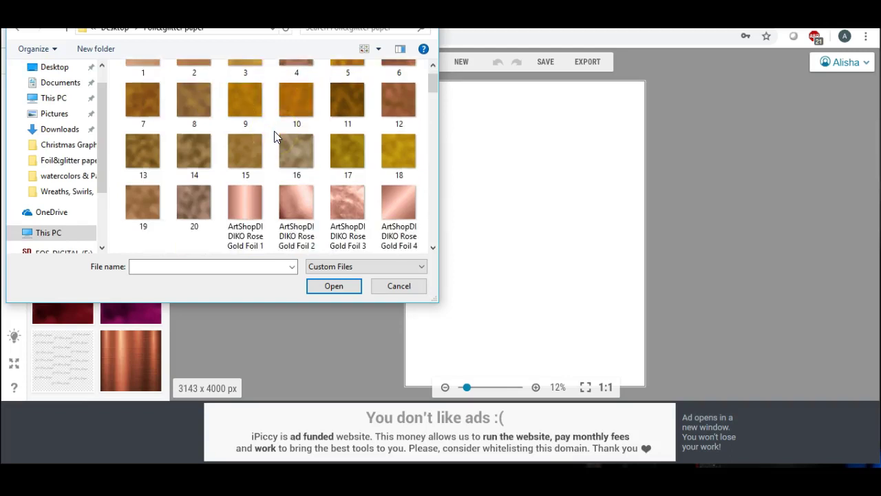
pyautogui.scroll(-3, 274, 136)
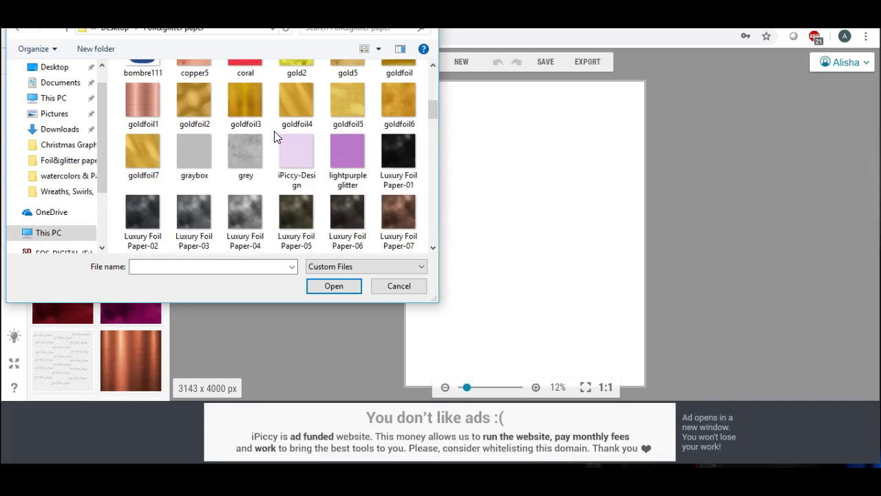
pyautogui.scroll(3, 274, 136)
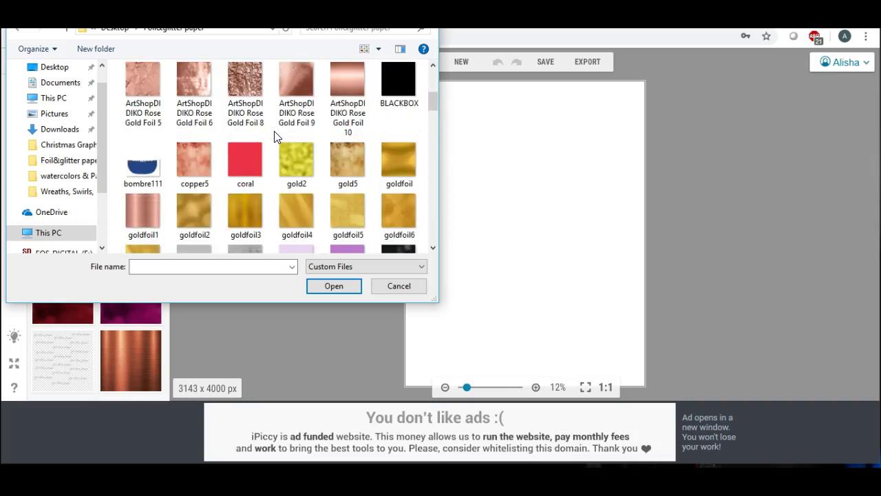
pyautogui.scroll(-3, 274, 136)
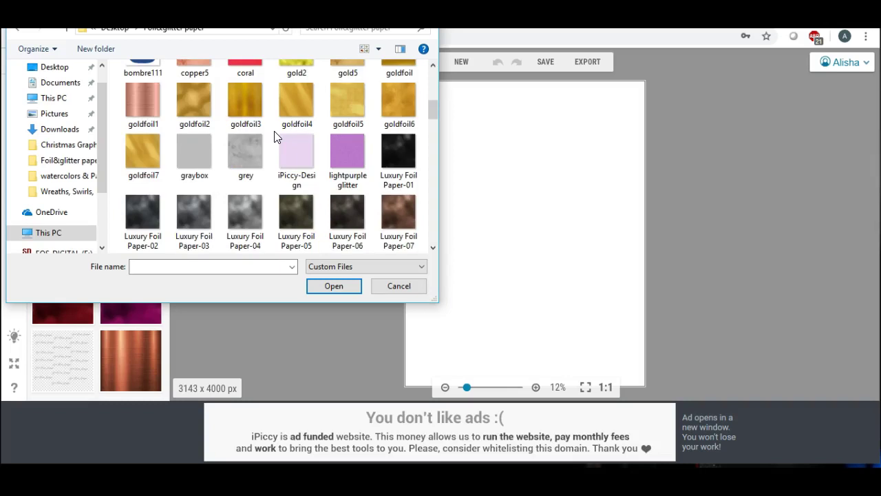
pyautogui.scroll(-3, 274, 136)
pyautogui.scroll(3, 274, 137)
pyautogui.scroll(-5, 274, 136)
pyautogui.scroll(-15, 274, 137)
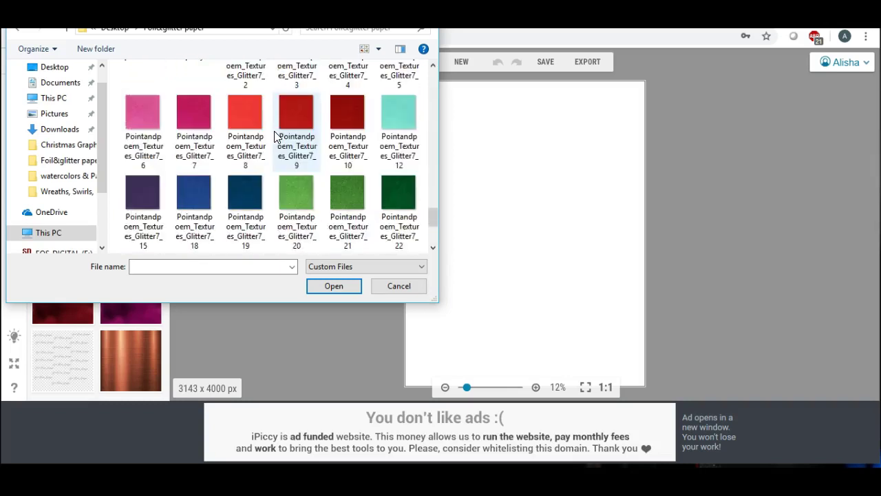
pyautogui.scroll(-5, 274, 137)
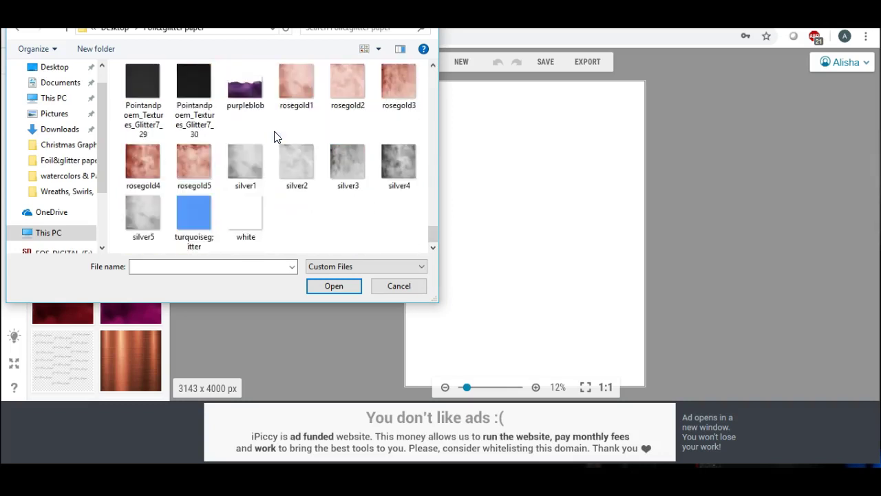
pyautogui.scroll(3, 274, 136)
pyautogui.scroll(5, 274, 134)
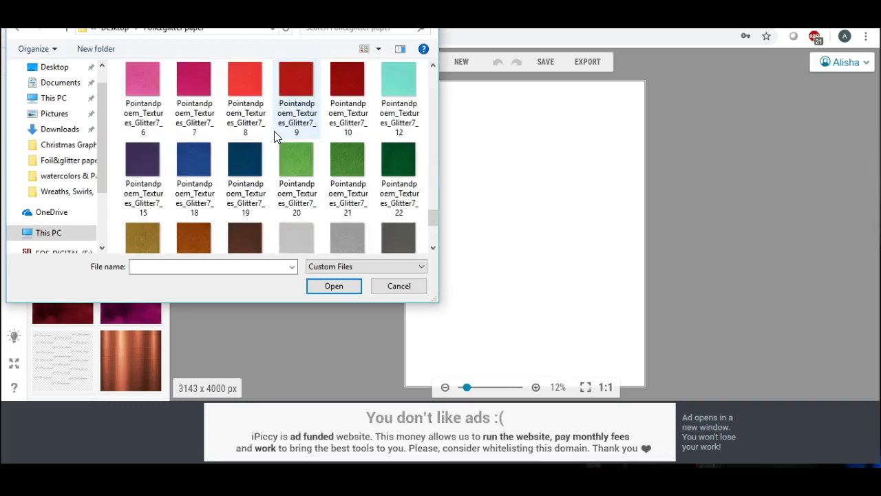
pyautogui.scroll(1, 274, 131)
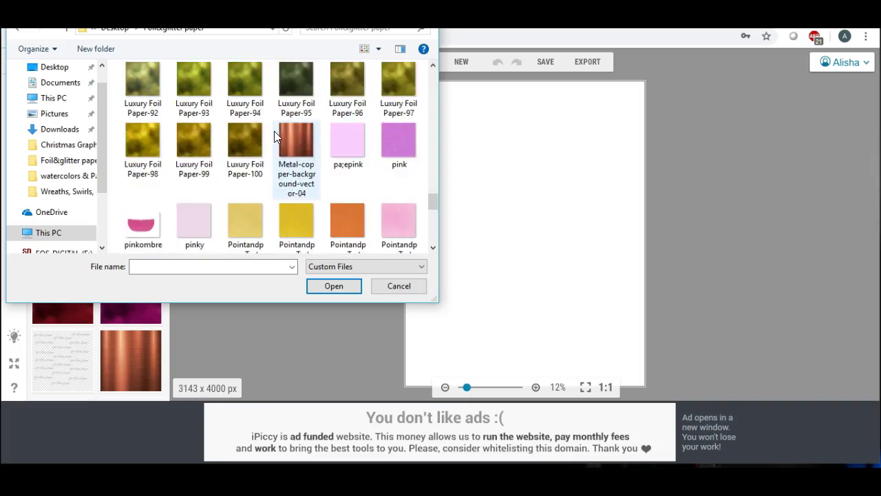
pyautogui.scroll(3, 274, 131)
pyautogui.scroll(-2, 274, 130)
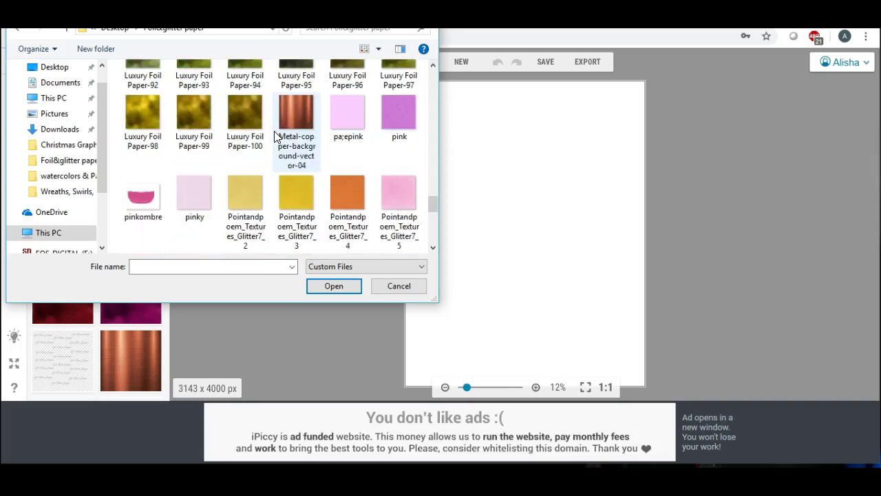
pyautogui.scroll(-10, 274, 132)
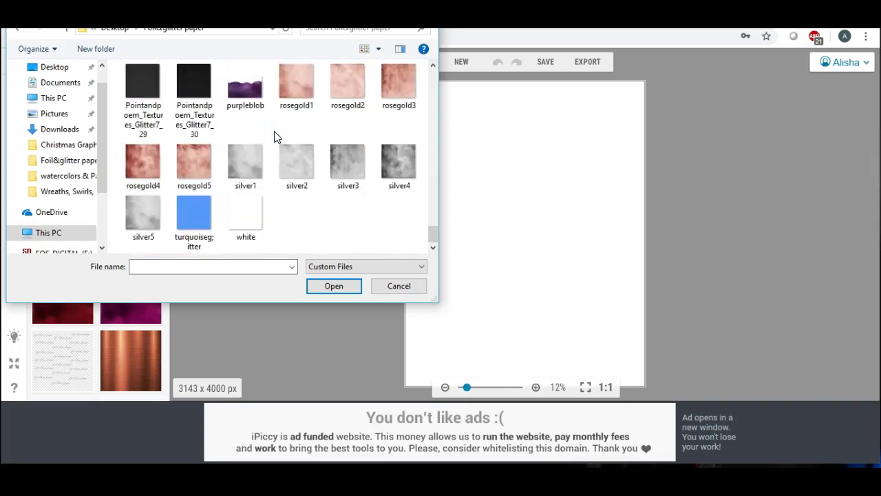
pyautogui.scroll(9, 274, 132)
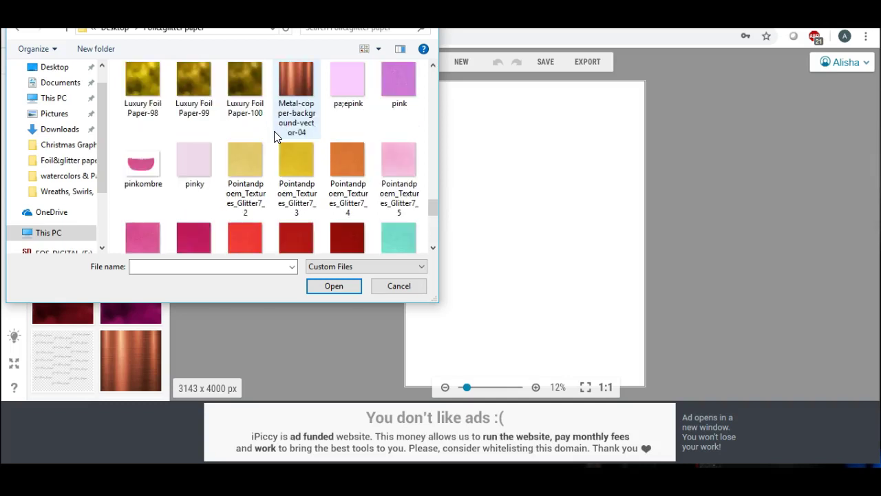
pyautogui.scroll(1, 274, 130)
pyautogui.scroll(8, 274, 131)
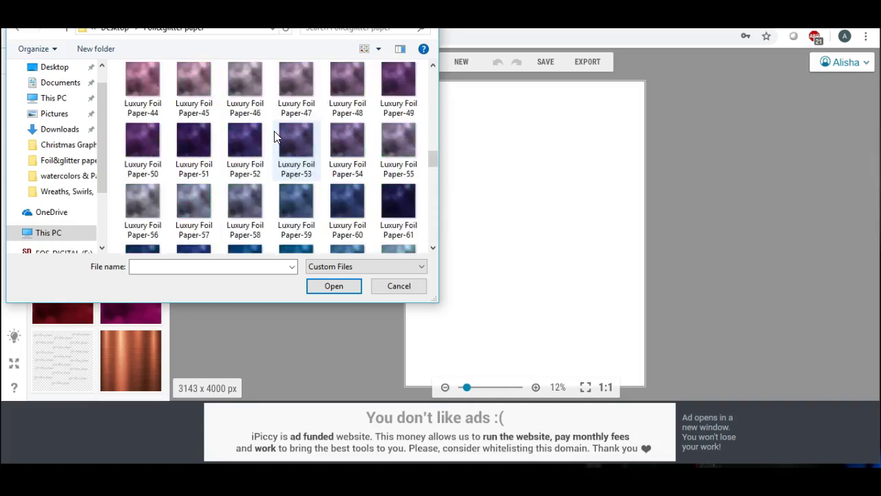
pyautogui.scroll(3, 274, 136)
pyautogui.scroll(1, 274, 136)
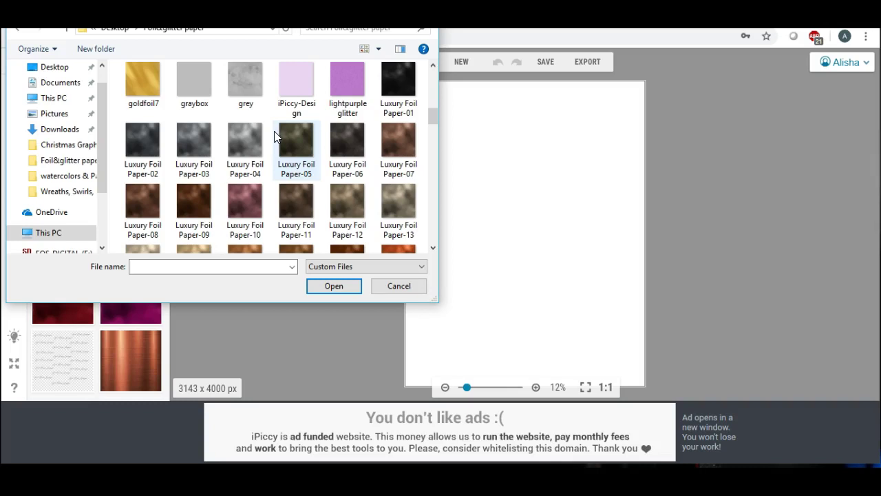
pyautogui.scroll(1, 274, 136)
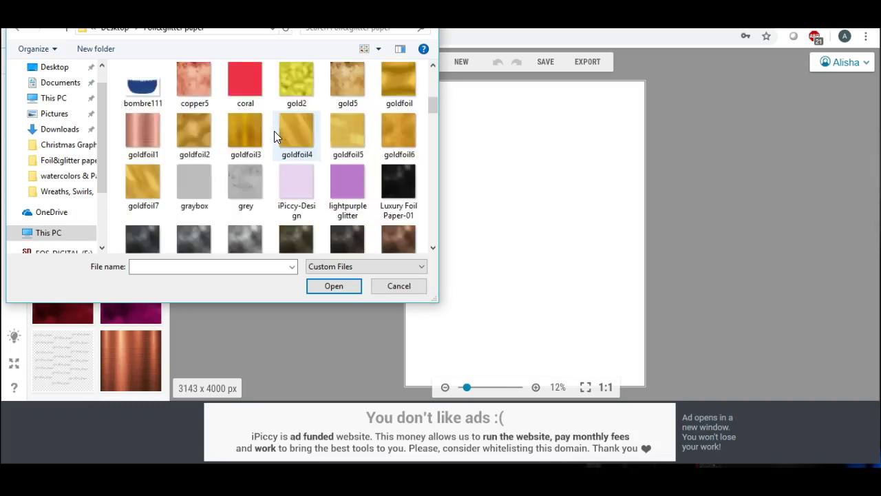
pyautogui.scroll(1, 274, 136)
pyautogui.scroll(1, 274, 136)
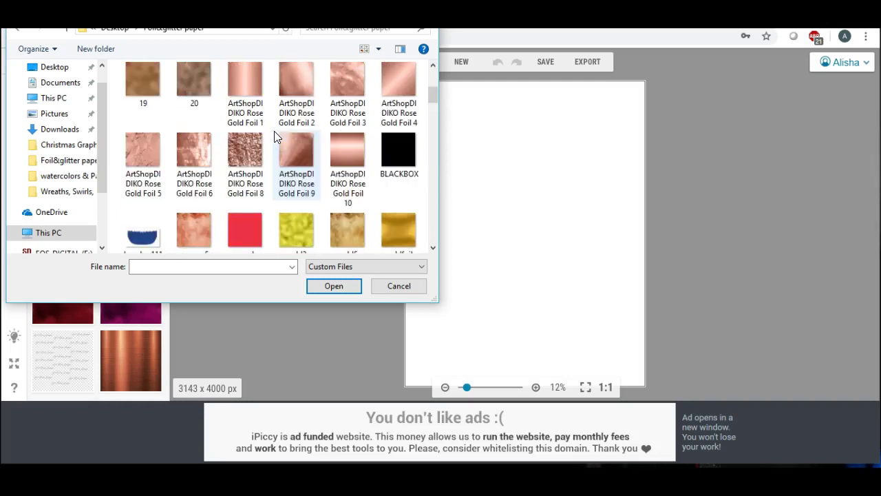
pyautogui.scroll(1, 274, 136)
pyautogui.scroll(1, 274, 131)
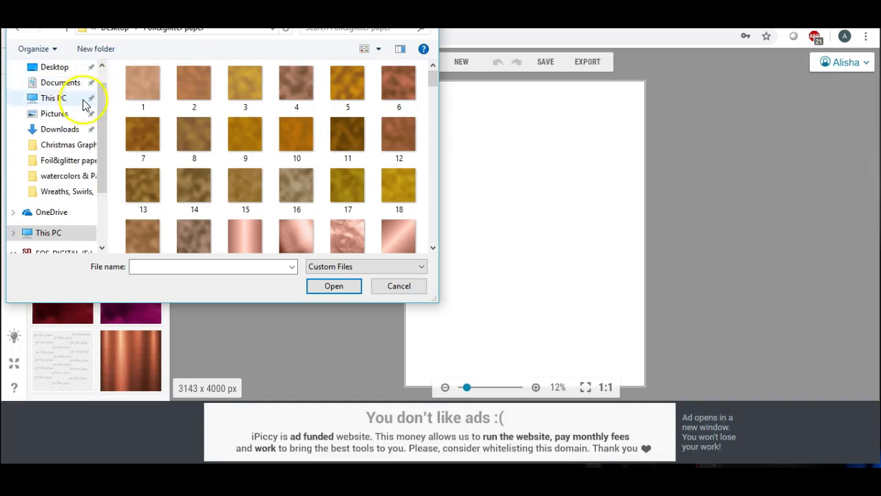
pyautogui.press('Escape')
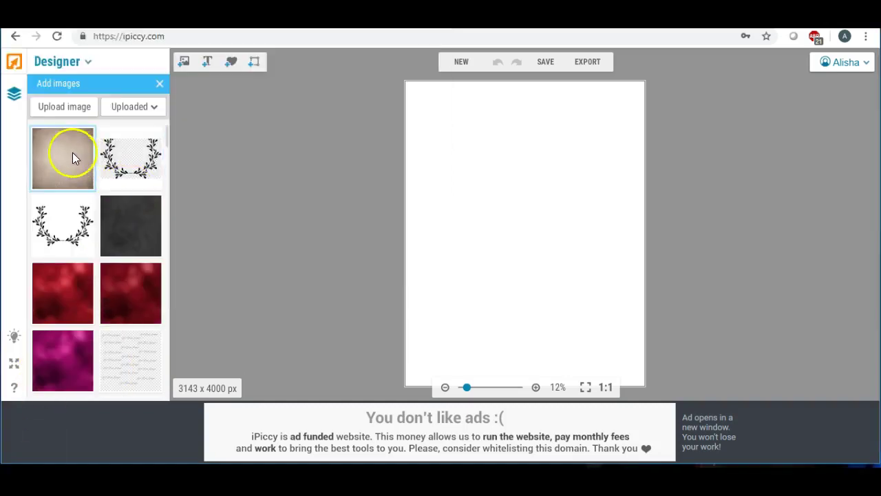
# Add the uploaded beige paper texture, stretch it past all edges of the canvas, and set its fade to 16%
pyautogui.moveTo(57, 147); pyautogui.dragTo(457, 138)
pyautogui.click(482, 140)
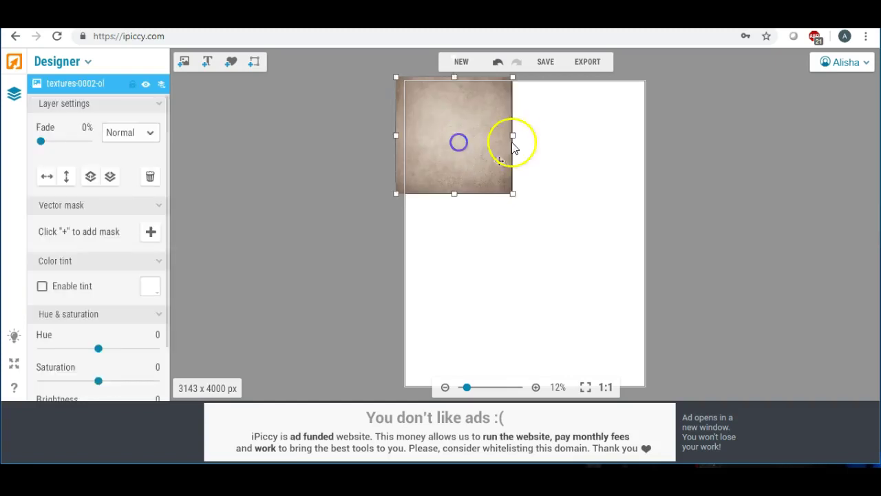
pyautogui.moveTo(513, 136); pyautogui.dragTo(657, 135)
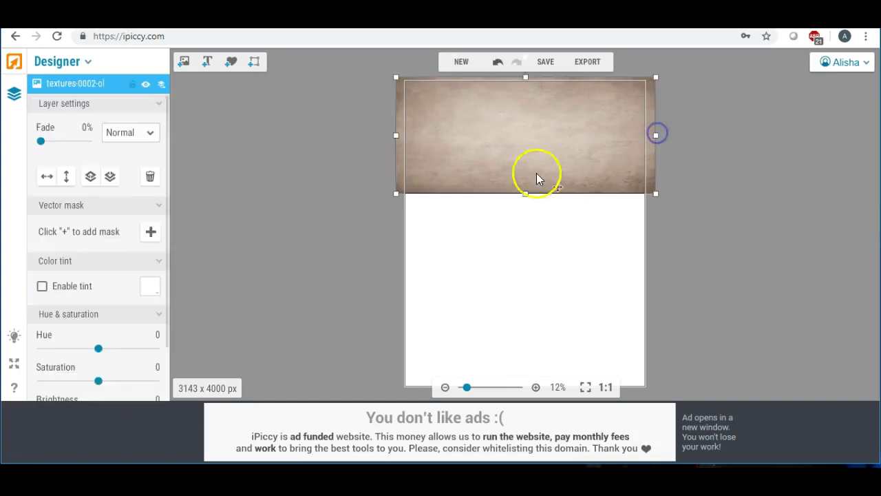
pyautogui.moveTo(528, 200); pyautogui.dragTo(517, 404)
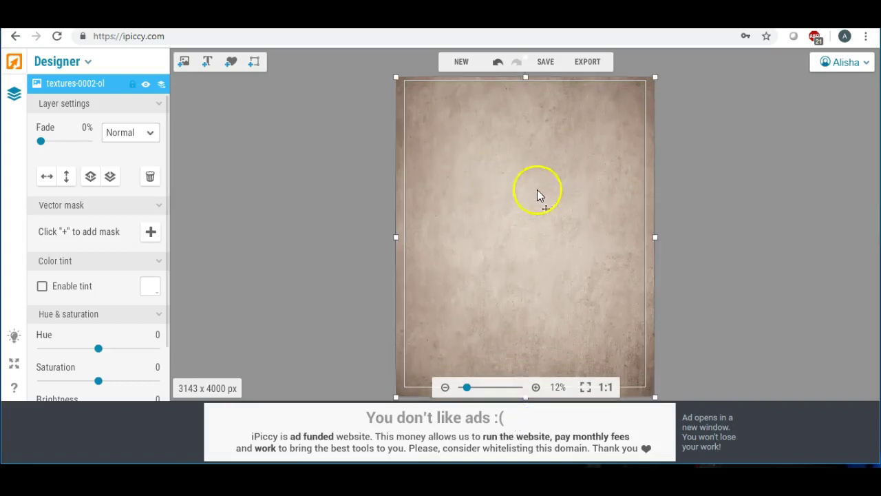
pyautogui.moveTo(41, 141); pyautogui.dragTo(49, 144)
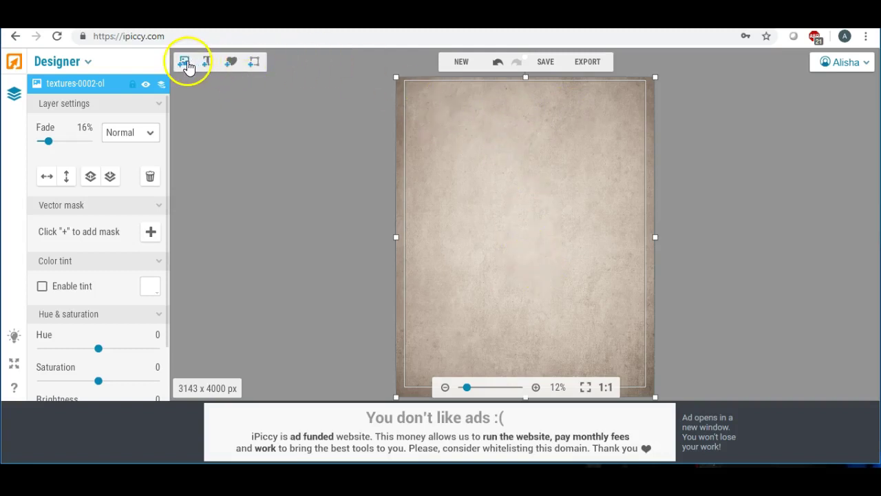
# Add the uploaded transparent laurel graphic over the texture and enlarge it to nearly the full canvas width
pyautogui.click(185, 64)
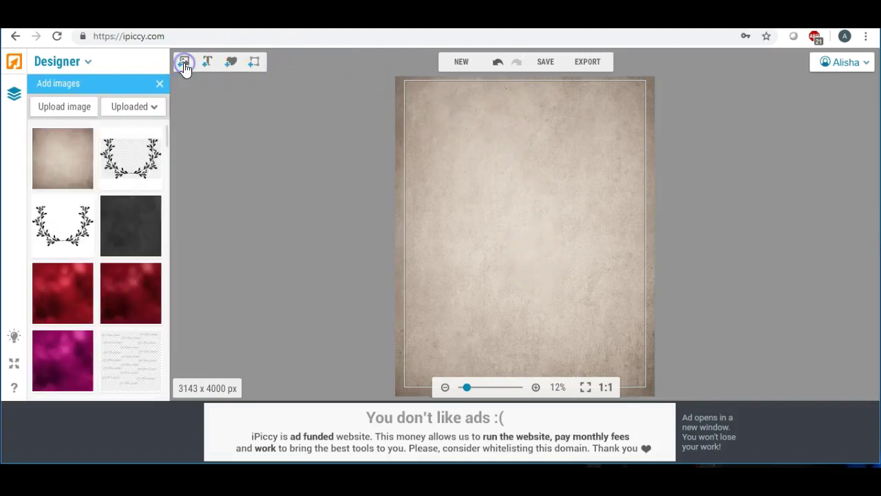
pyautogui.click(121, 160)
pyautogui.moveTo(121, 160); pyautogui.dragTo(502, 199)
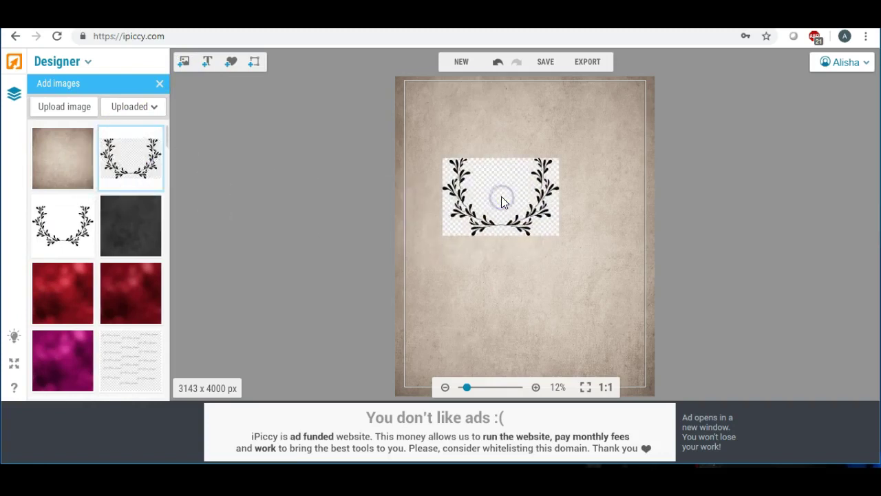
pyautogui.moveTo(510, 231); pyautogui.dragTo(529, 328)
pyautogui.moveTo(569, 241); pyautogui.dragTo(632, 241)
pyautogui.moveTo(455, 241); pyautogui.dragTo(418, 240)
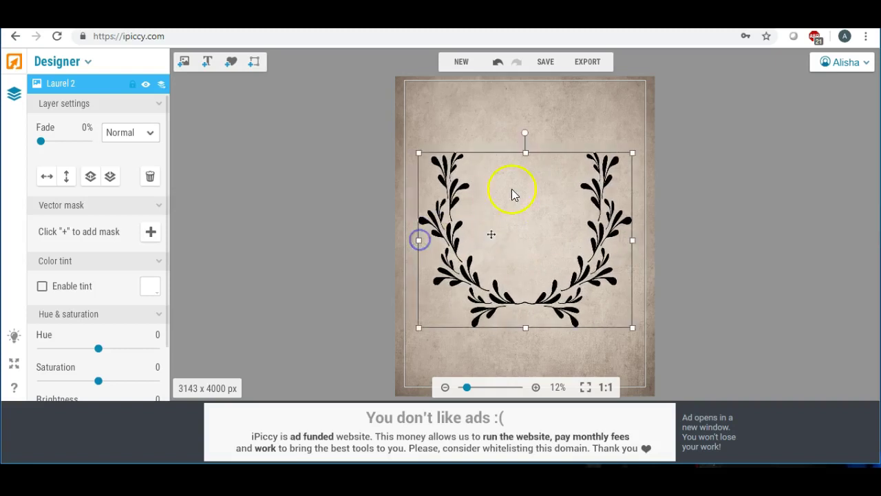
# Stretch the laurel taller and slightly wider so it fills most of the canvas, centre it, and deselect it
pyautogui.moveTo(525, 151); pyautogui.dragTo(523, 102)
pyautogui.click(513, 161)
pyautogui.moveTo(526, 329); pyautogui.dragTo(523, 358)
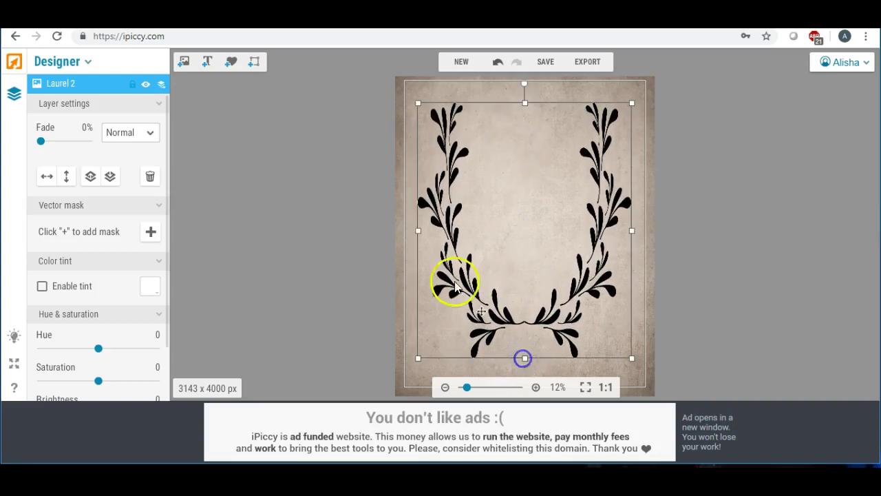
pyautogui.click(418, 232)
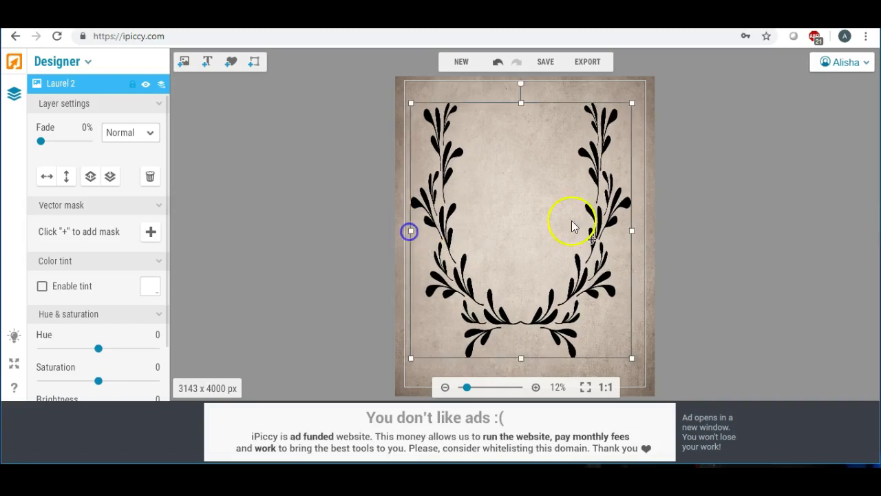
pyautogui.moveTo(632, 231); pyautogui.dragTo(642, 236)
pyautogui.moveTo(534, 236); pyautogui.dragTo(537, 241)
pyautogui.moveTo(411, 235); pyautogui.dragTo(413, 233)
pyautogui.click(349, 221)
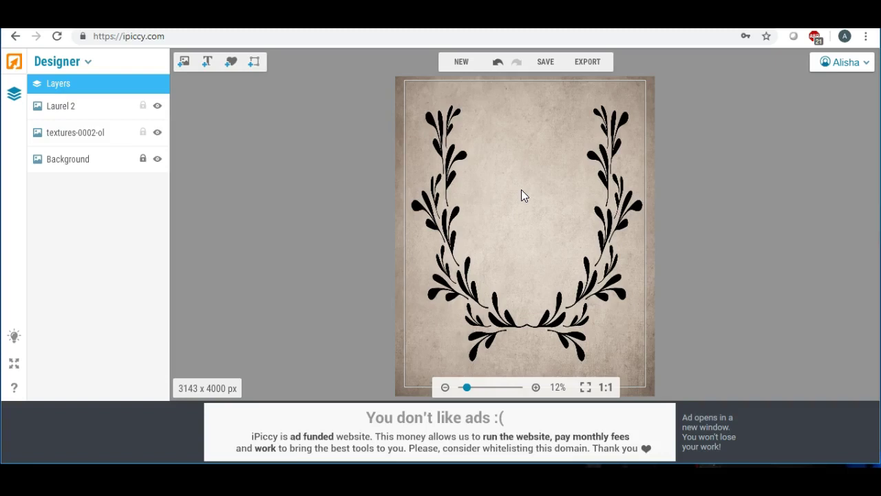
# Set the laurel layer's fade to 28% and deselect it
pyautogui.click(455, 156)
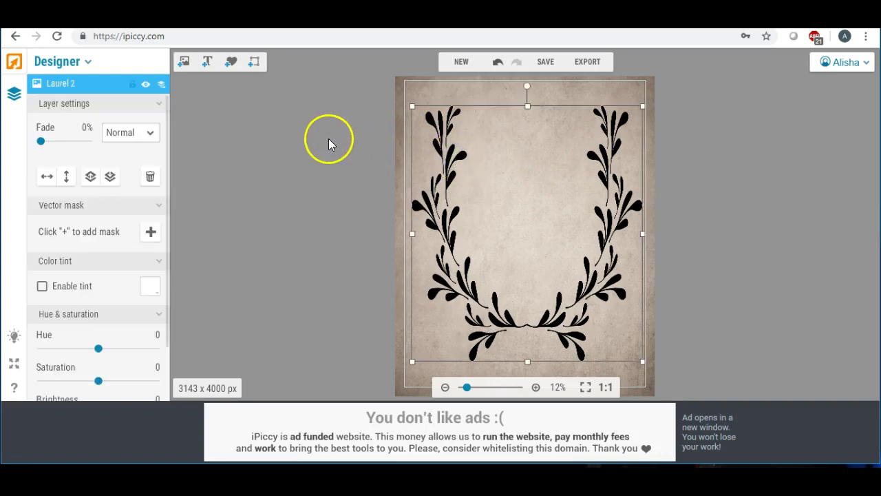
pyautogui.moveTo(42, 141); pyautogui.dragTo(55, 143)
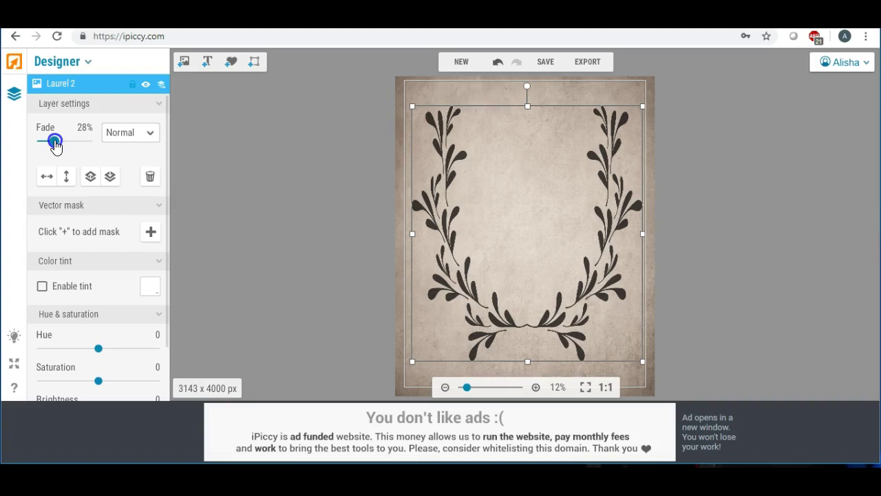
pyautogui.click(252, 144)
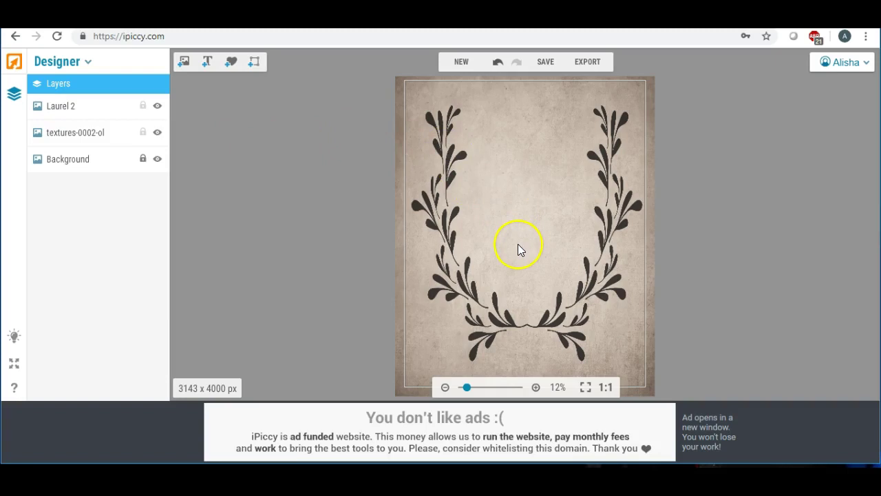
# Add a text layer reading "M" in a large serif font in the middle of the laurel and deselect it
pyautogui.click(203, 69)
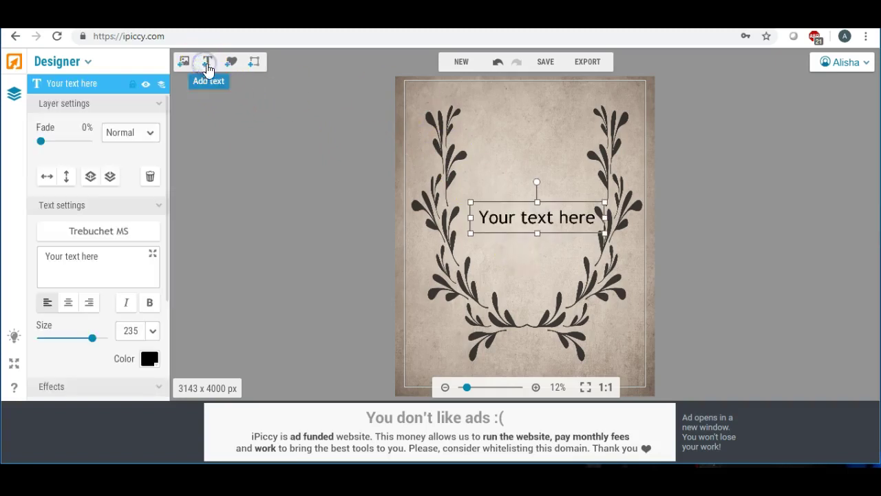
pyautogui.moveTo(92, 252); pyautogui.dragTo(2, 245)
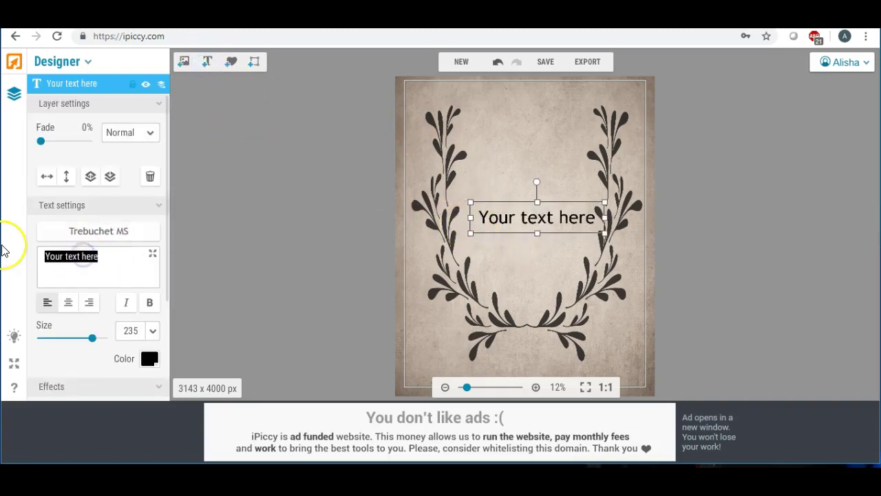
pyautogui.write('M')
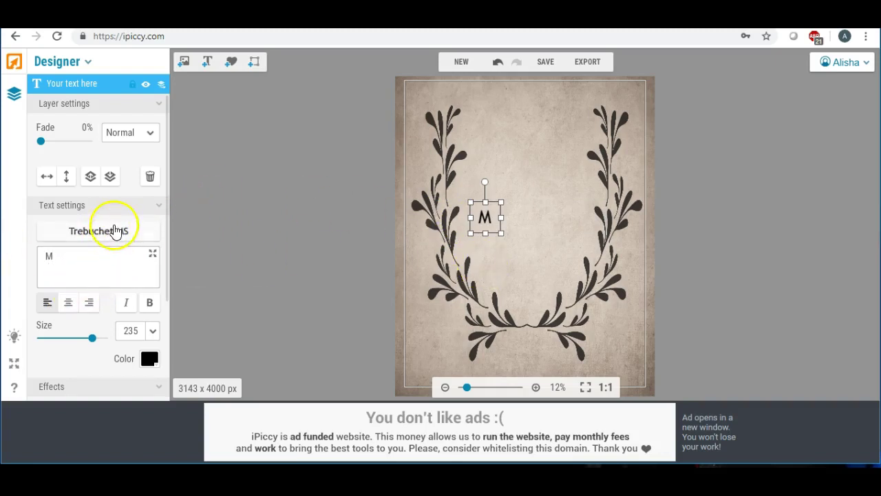
pyautogui.click(314, 175)
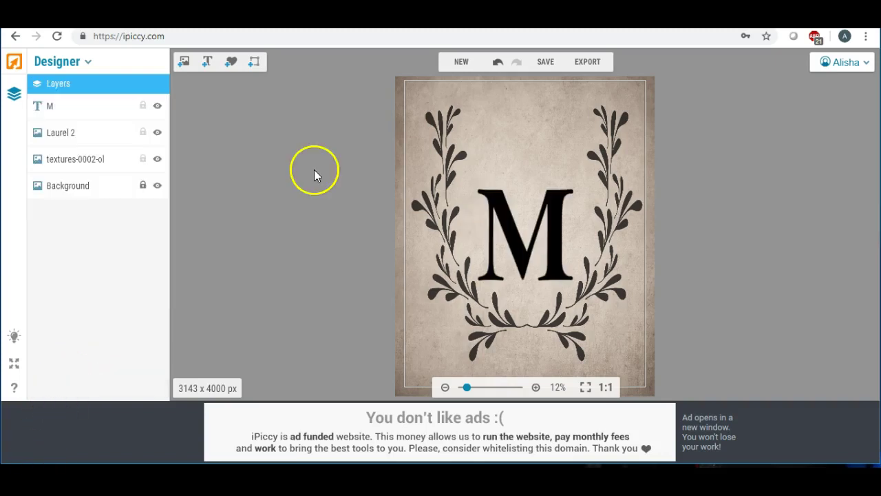
# Set the "M" text layer's fade to 28% to match the laurel and deselect it
pyautogui.click(505, 214)
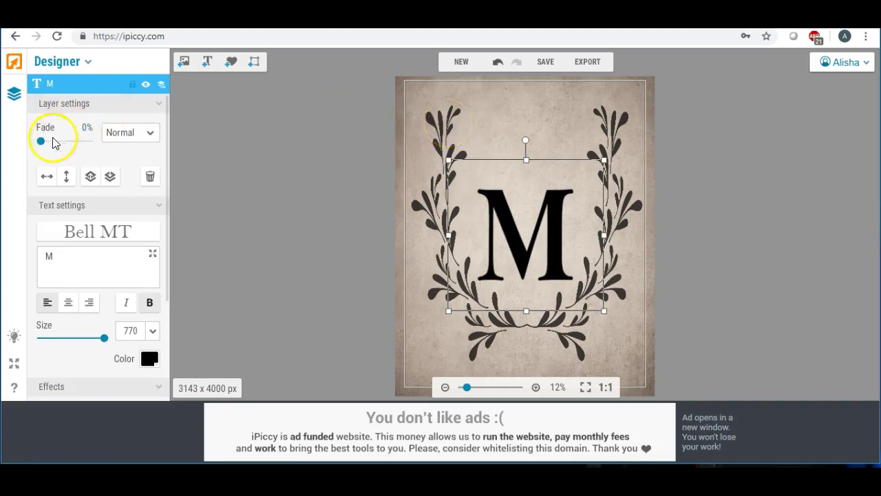
pyautogui.moveTo(42, 142); pyautogui.dragTo(54, 142)
pyautogui.click(255, 140)
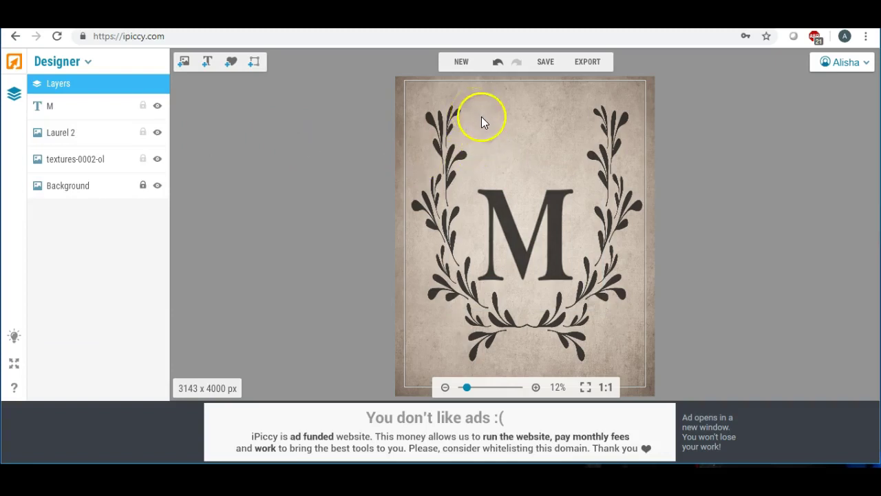
# Stretch the laurel downward to near the canvas's lower border and reposition the "M" midway between its branches
pyautogui.click(526, 323)
pyautogui.moveTo(522, 378)
pyautogui.mouseDown()
pyautogui.moveTo(525, 363)
pyautogui.moveTo(529, 384)
pyautogui.mouseUp()
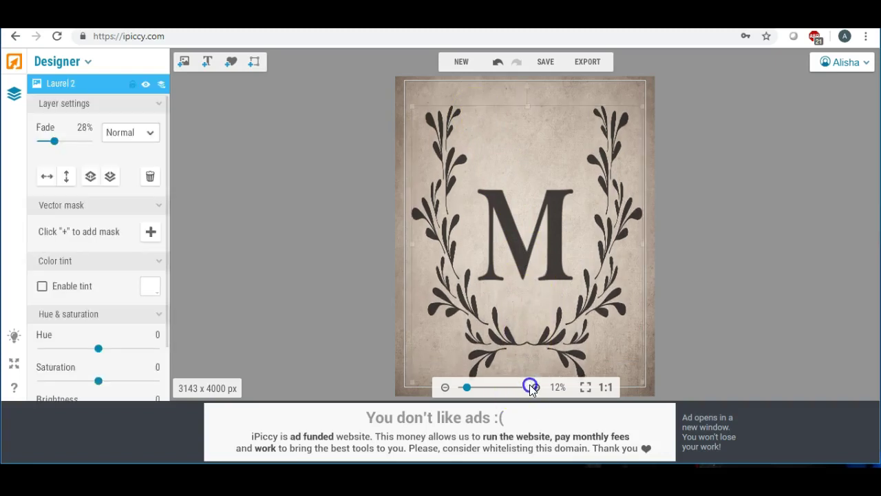
pyautogui.moveTo(515, 256); pyautogui.dragTo(516, 266)
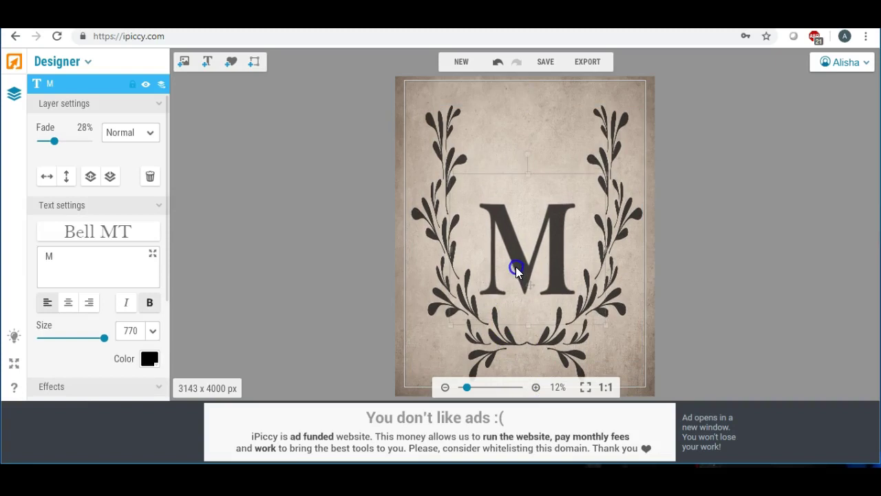
pyautogui.click(350, 178)
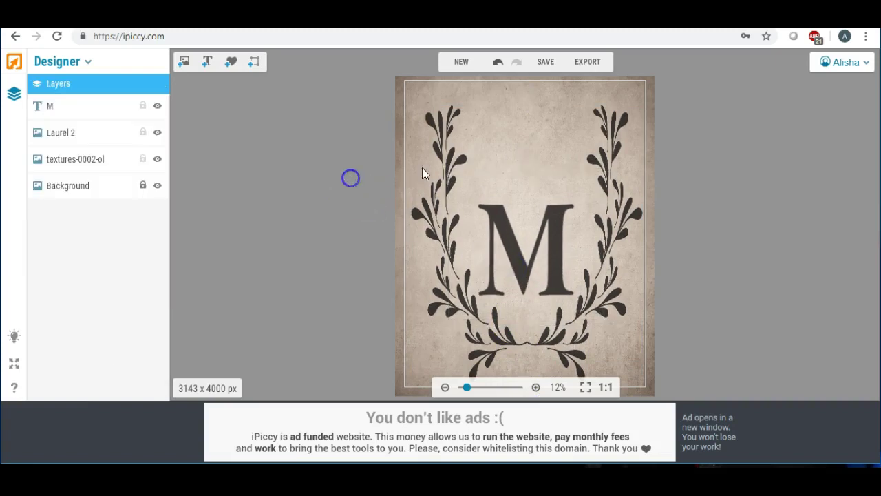
pyautogui.click(531, 253)
pyautogui.click(362, 205)
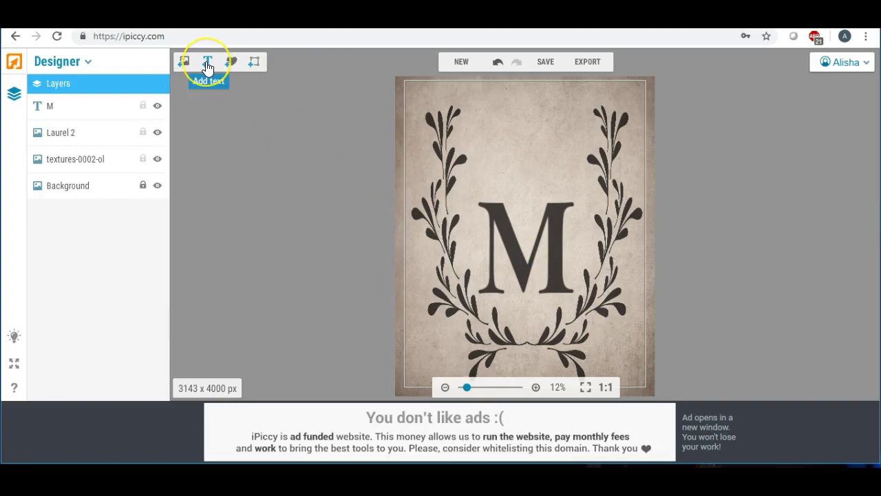
pyautogui.moveTo(497, 217); pyautogui.dragTo(498, 199)
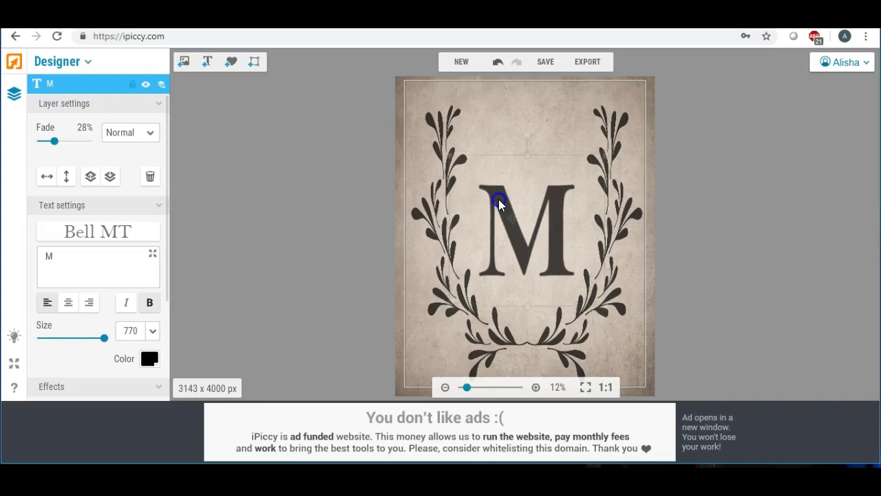
pyautogui.click(340, 188)
# Add a text layer with the couple's first names joined by "&" and place it above the "M"
pyautogui.click(206, 62)
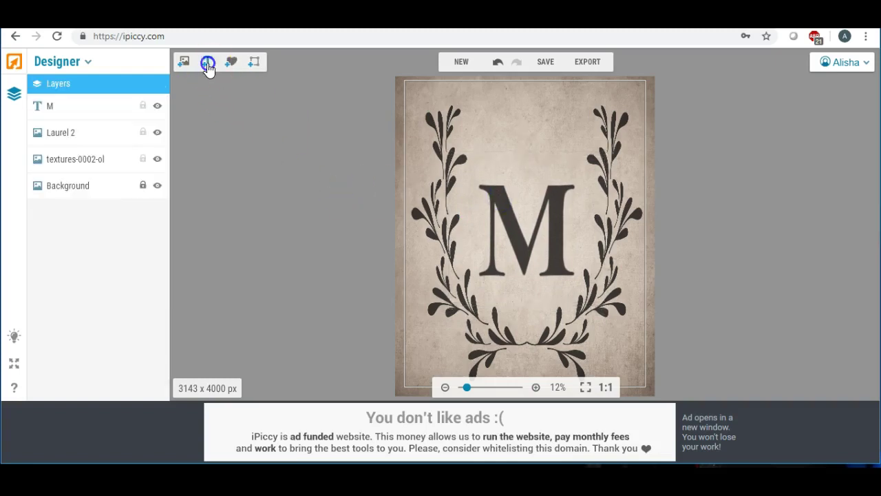
pyautogui.click(502, 215)
pyautogui.moveTo(503, 215); pyautogui.dragTo(491, 138)
pyautogui.click(14, 255)
pyautogui.hotkey('ctrl', 'a')
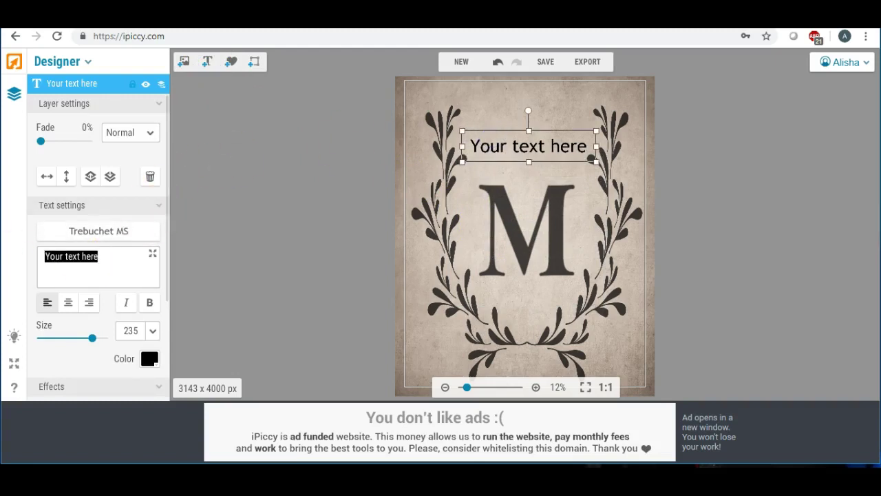
pyautogui.write('Cas')
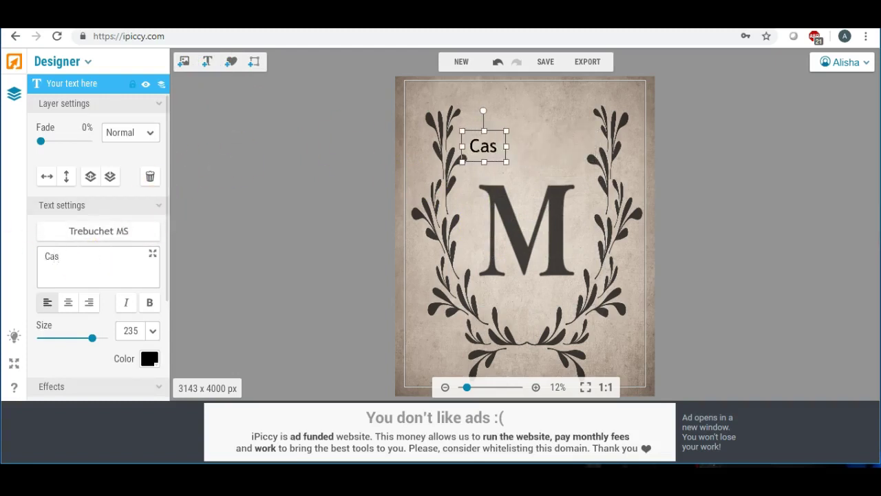
pyautogui.write('ey &')
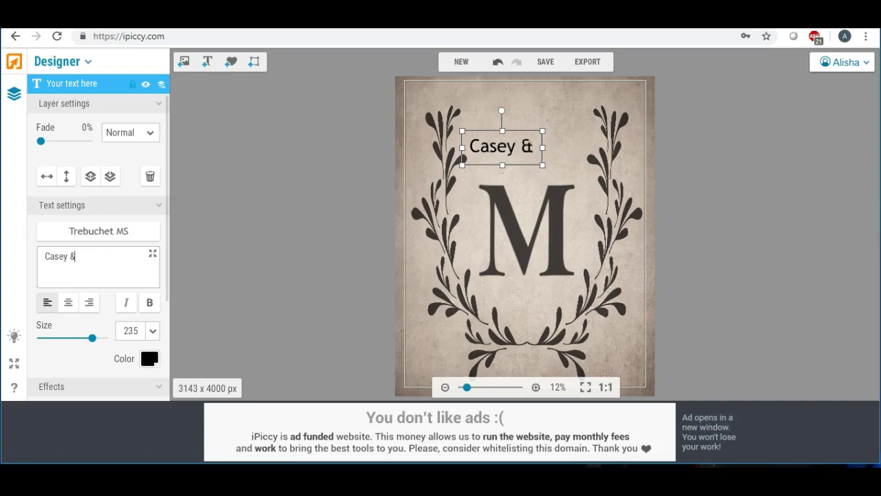
pyautogui.write(' Jeff')
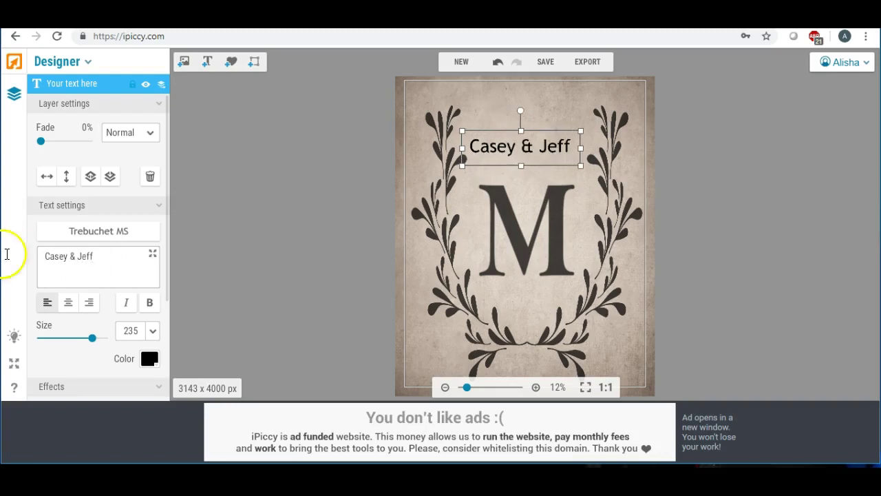
pyautogui.click(508, 147)
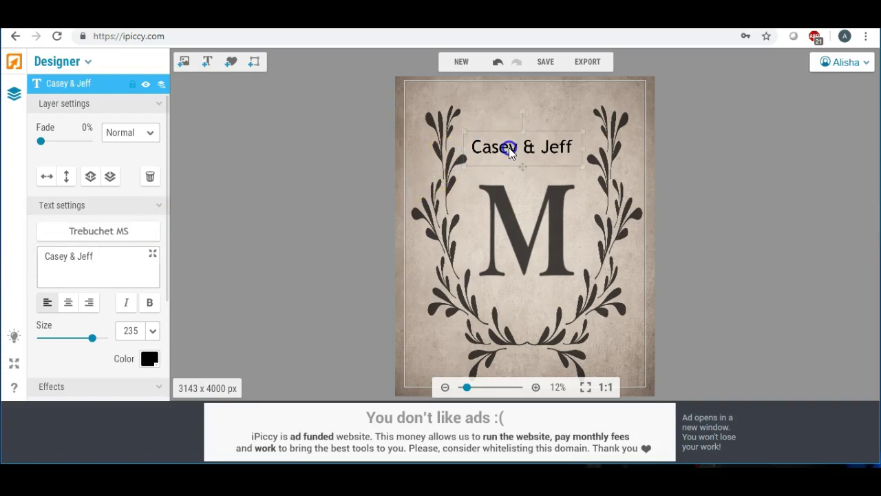
pyautogui.click(513, 293)
pyautogui.click(275, 197)
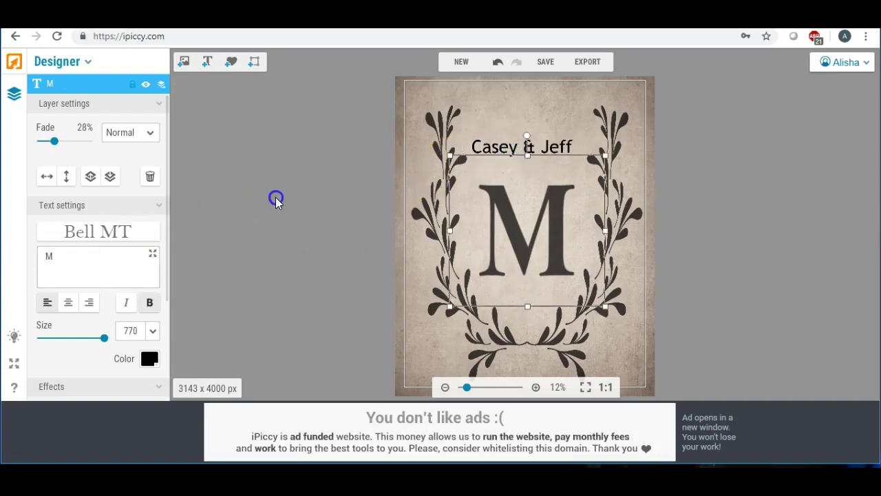
# Add a text layer reading "Est. 2010" and place it just below the "M"
pyautogui.click(206, 61)
pyautogui.moveTo(496, 232); pyautogui.dragTo(513, 290)
pyautogui.click(112, 256)
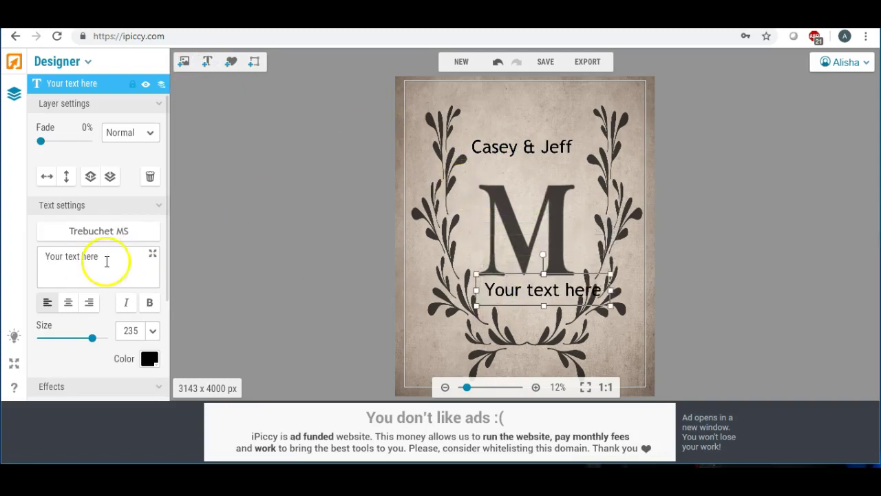
pyautogui.moveTo(116, 260); pyautogui.dragTo(45, 257)
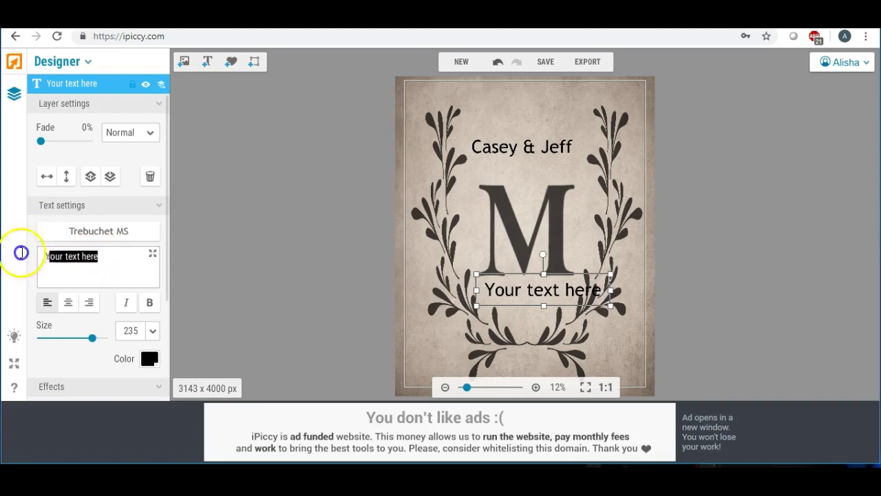
pyautogui.write('Est')
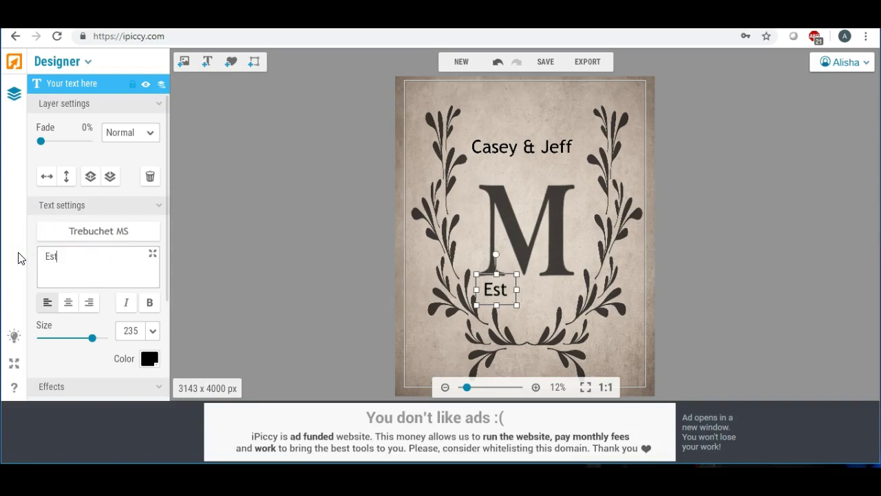
pyautogui.write('.')
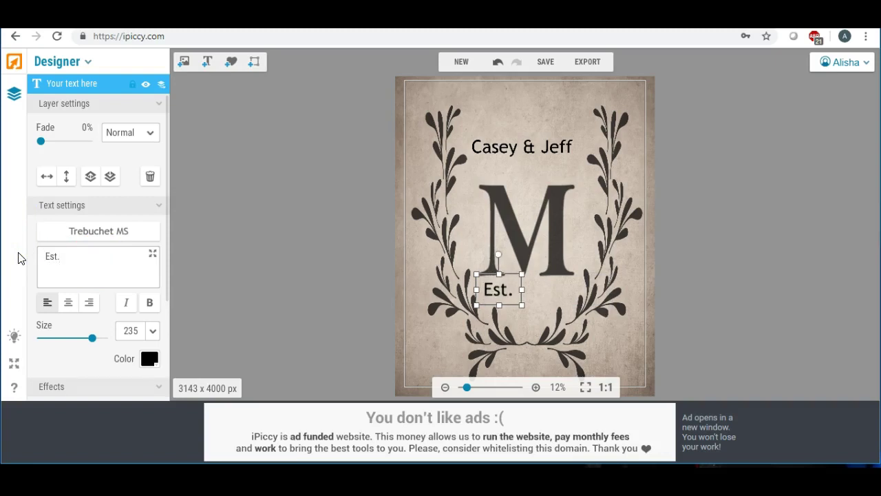
pyautogui.write(' 20')
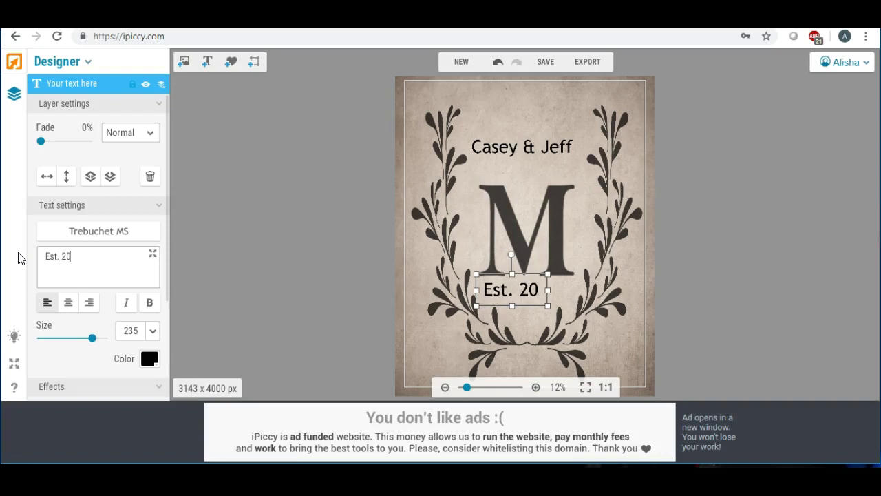
pyautogui.write('10')
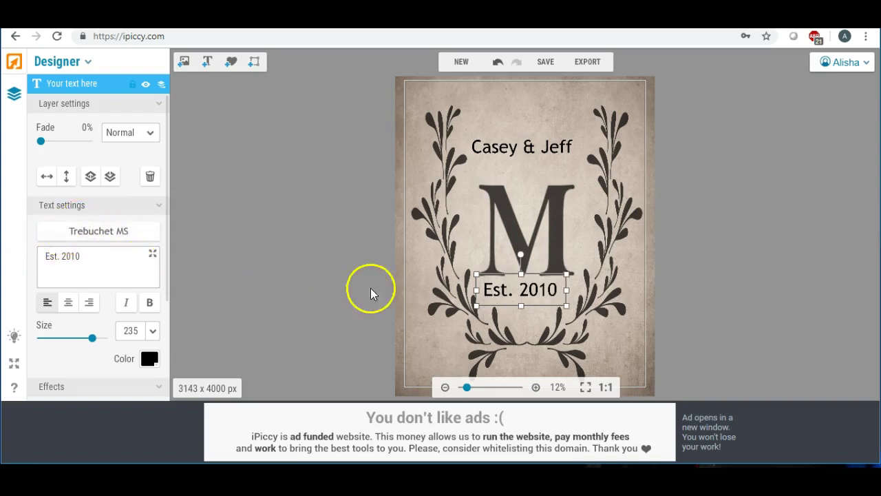
pyautogui.click(519, 206)
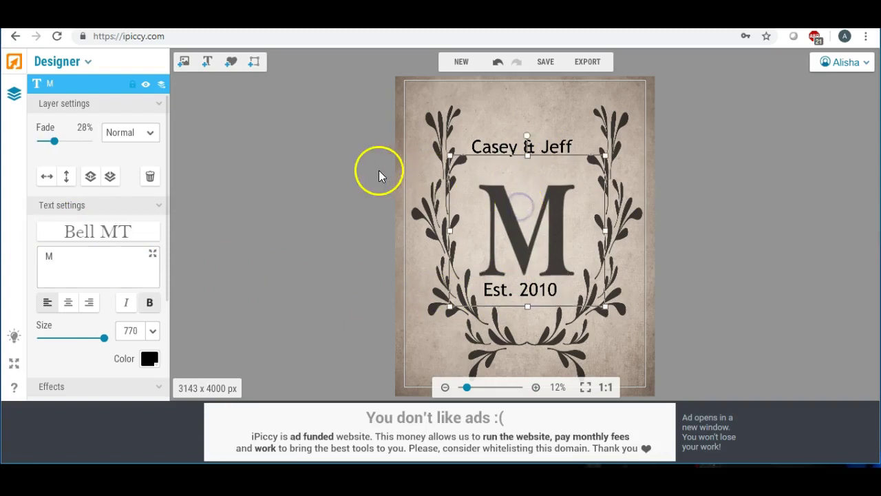
pyautogui.click(507, 147)
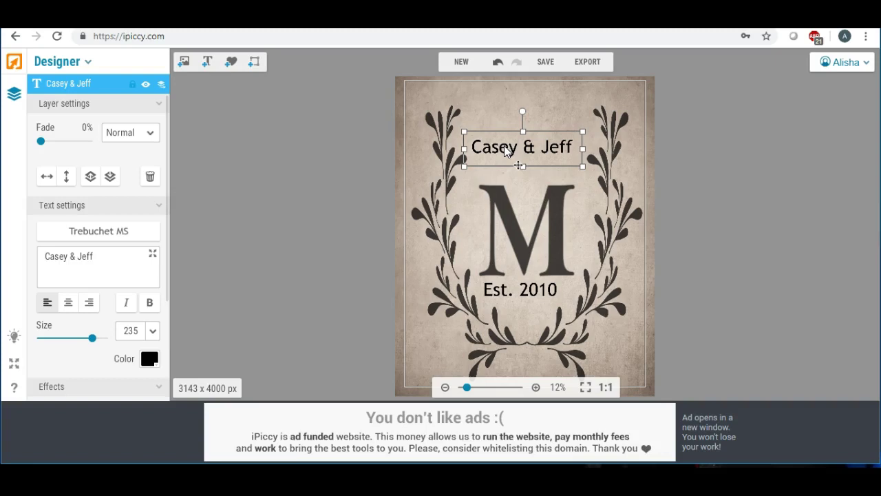
pyautogui.click(493, 145)
pyautogui.click(118, 437)
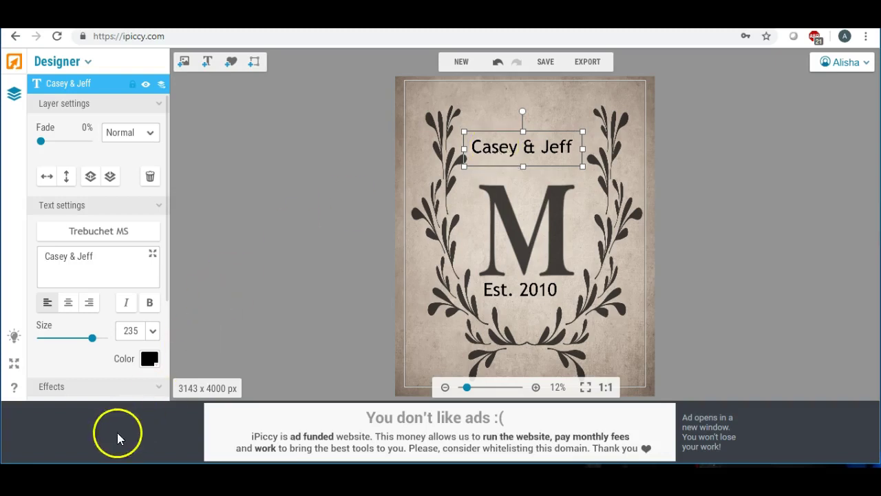
pyautogui.click(294, 219)
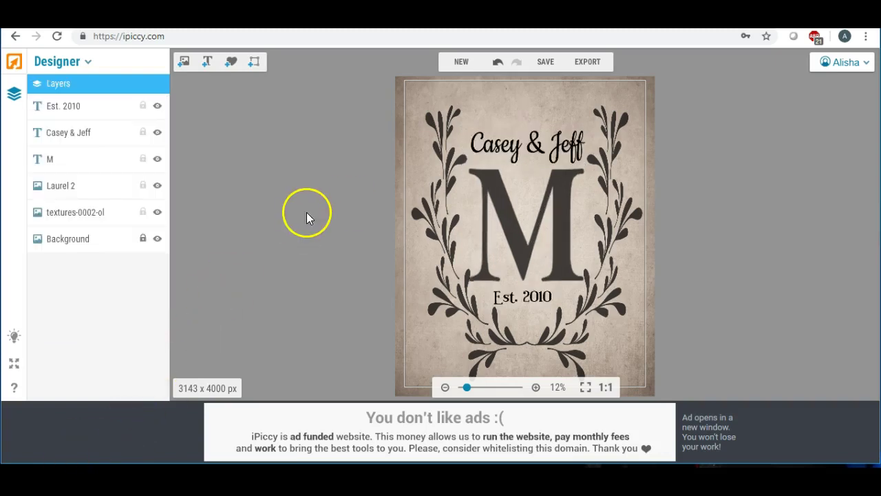
# Move the couple's names and the "M" slightly upward and nudge "Est. 2010" to centre it beneath the "M"
pyautogui.moveTo(522, 144); pyautogui.dragTo(519, 133)
pyautogui.click(520, 197)
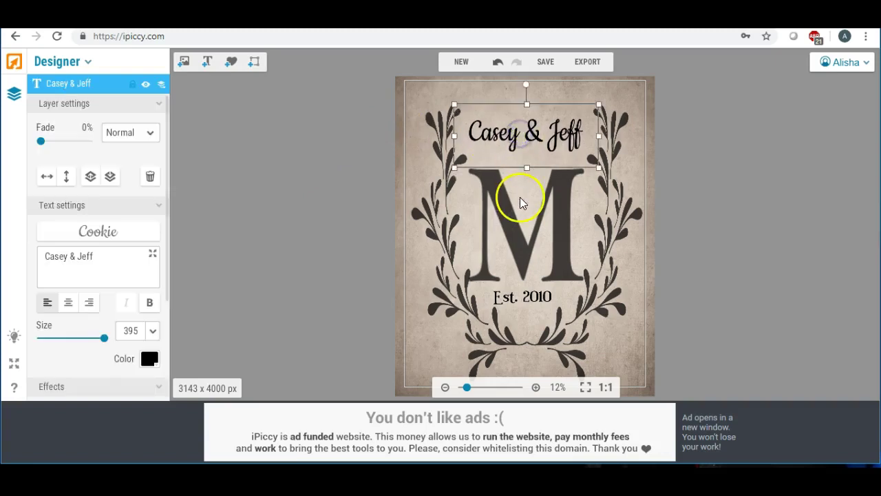
pyautogui.moveTo(520, 196); pyautogui.dragTo(520, 189)
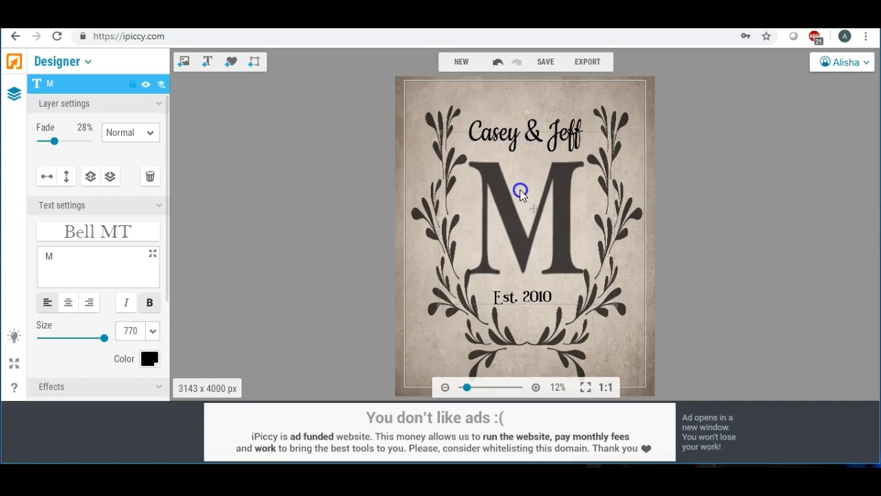
pyautogui.click(527, 309)
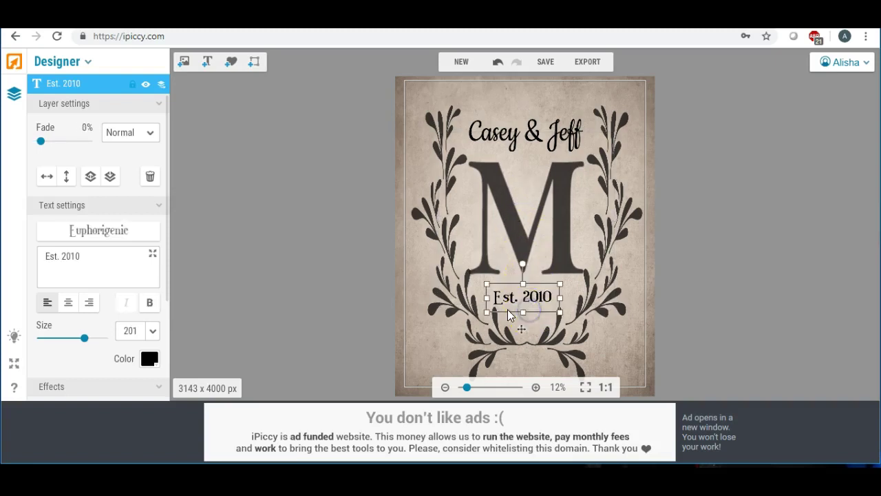
pyautogui.moveTo(517, 299); pyautogui.dragTo(508, 310)
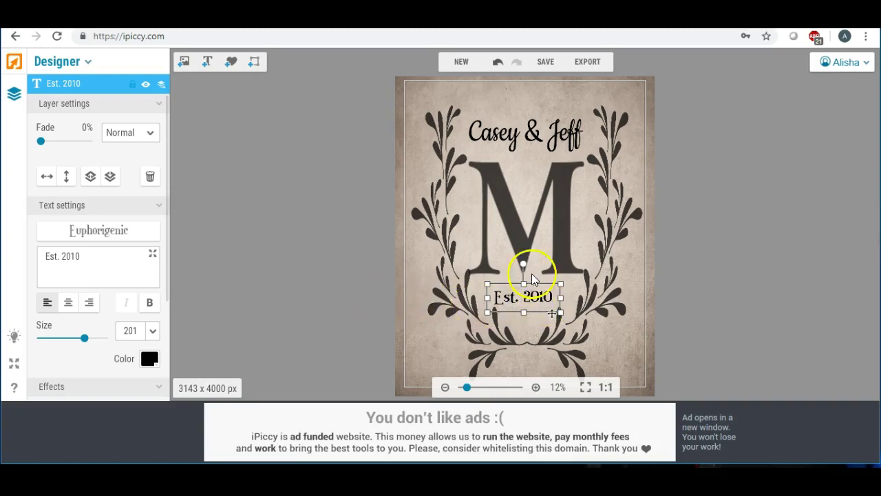
# Set the fade of the couple's names text to 28% and deselect it
pyautogui.click(512, 136)
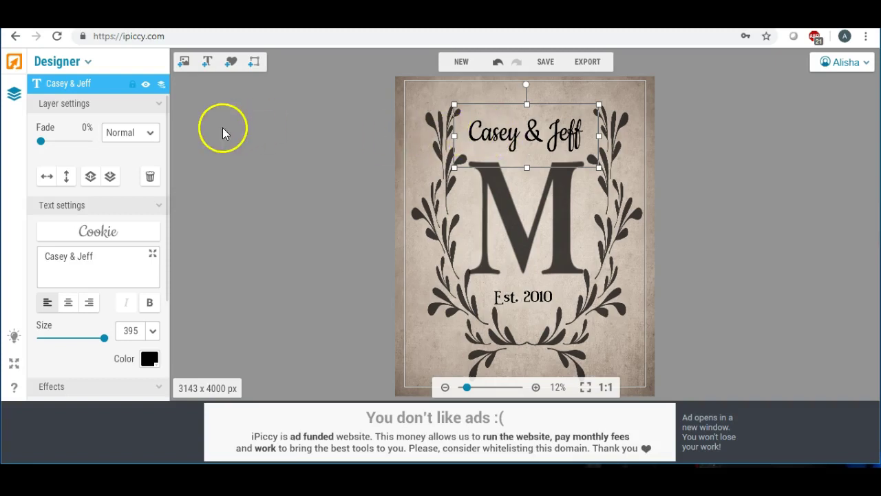
pyautogui.moveTo(46, 146); pyautogui.dragTo(56, 148)
pyautogui.click(274, 153)
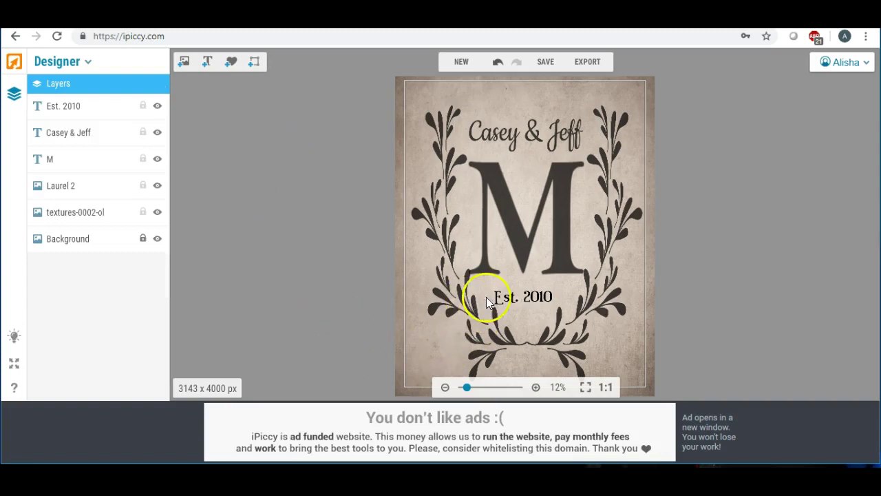
# Set the fade of the "Est. 2010" text to 28% and deselect it
pyautogui.click(509, 300)
pyautogui.click(39, 143)
pyautogui.moveTo(39, 144); pyautogui.dragTo(55, 149)
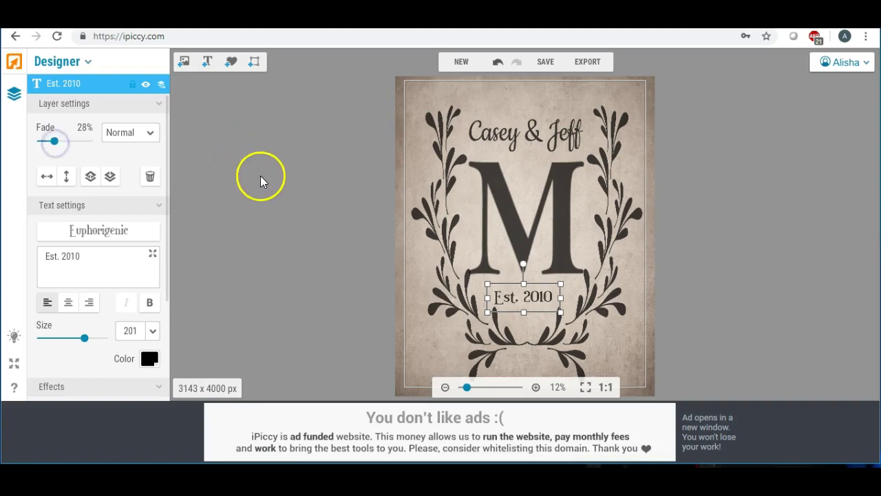
pyautogui.click(261, 179)
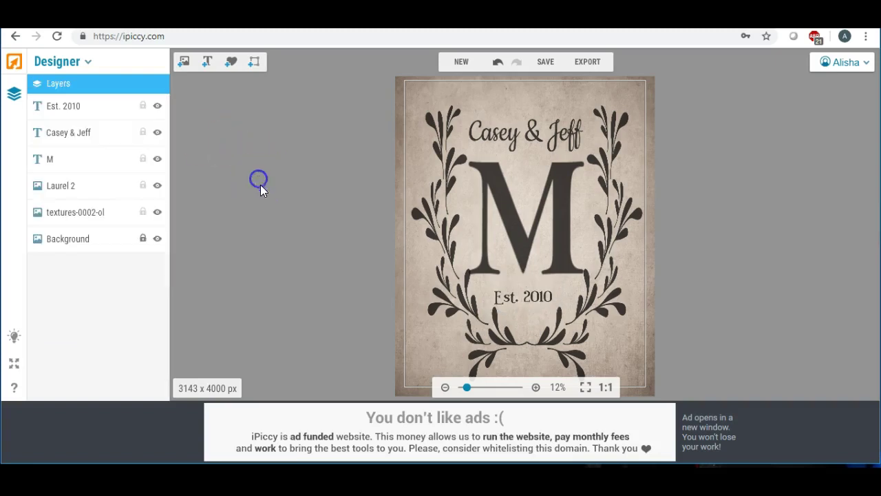
# Nudge the "M" slightly upward, and stretch the names text above it a little taller and wider, centred between the laurel branches
pyautogui.click(493, 217)
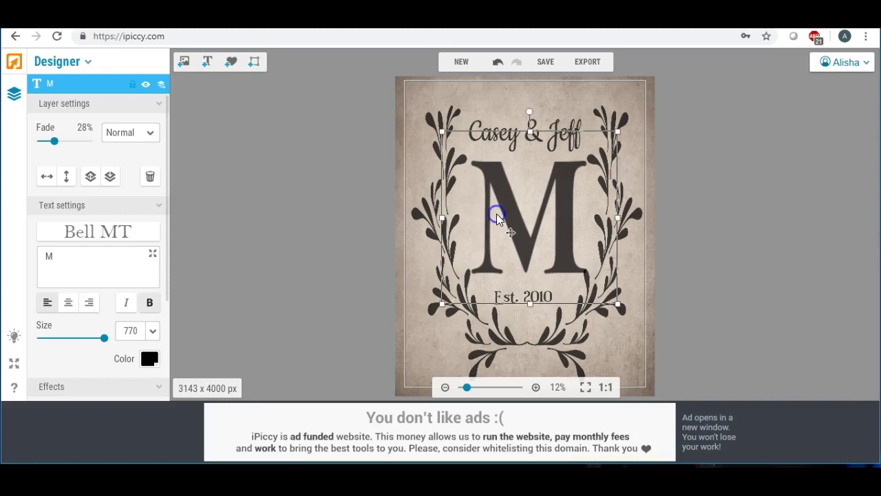
pyautogui.moveTo(497, 213); pyautogui.dragTo(496, 211)
pyautogui.moveTo(508, 132); pyautogui.dragTo(511, 121)
pyautogui.moveTo(527, 157); pyautogui.dragTo(526, 166)
pyautogui.moveTo(515, 122); pyautogui.dragTo(513, 141)
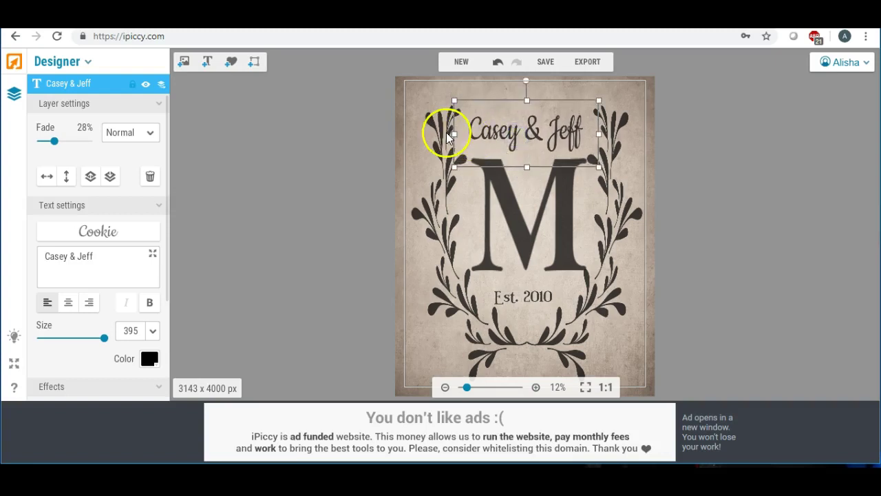
pyautogui.moveTo(455, 133); pyautogui.dragTo(434, 139)
pyautogui.moveTo(502, 128); pyautogui.dragTo(509, 131)
pyautogui.click(331, 142)
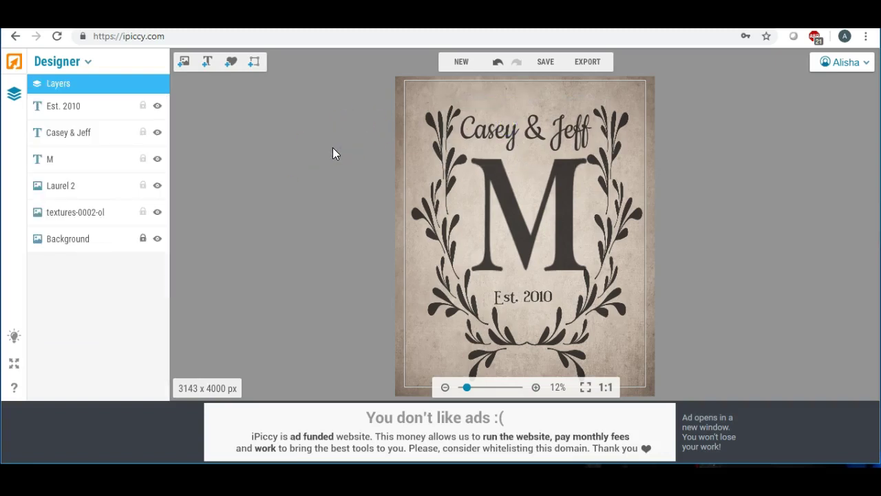
# Enlarge the "Est. 2010" text a little and centre it beneath the "M", just above the lower laurel branches
pyautogui.click(524, 295)
pyautogui.moveTo(488, 285); pyautogui.dragTo(470, 271)
pyautogui.moveTo(522, 280); pyautogui.dragTo(521, 270)
pyautogui.moveTo(484, 294); pyautogui.dragTo(526, 289)
pyautogui.click(519, 290)
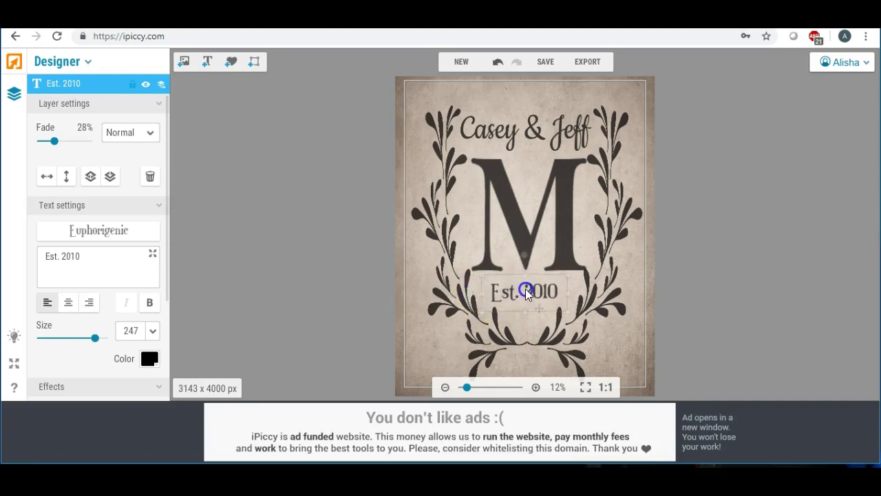
pyautogui.click(381, 269)
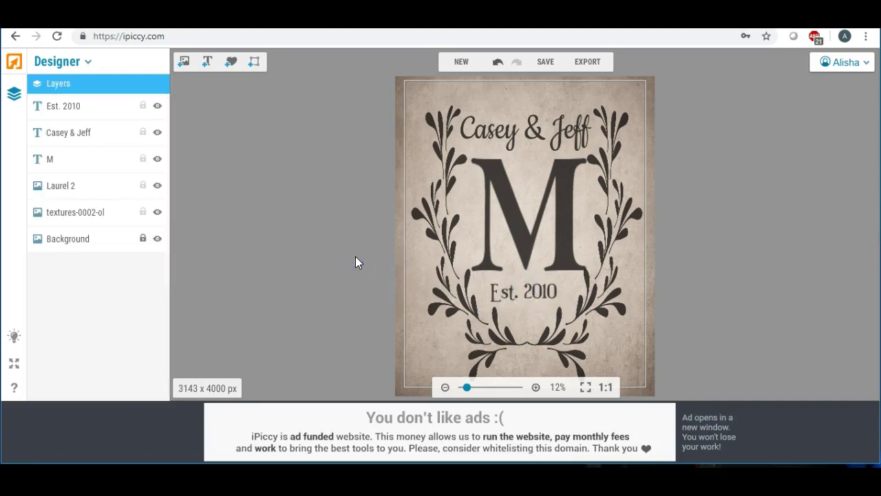
pyautogui.click(535, 293)
pyautogui.moveTo(535, 293); pyautogui.dragTo(536, 294)
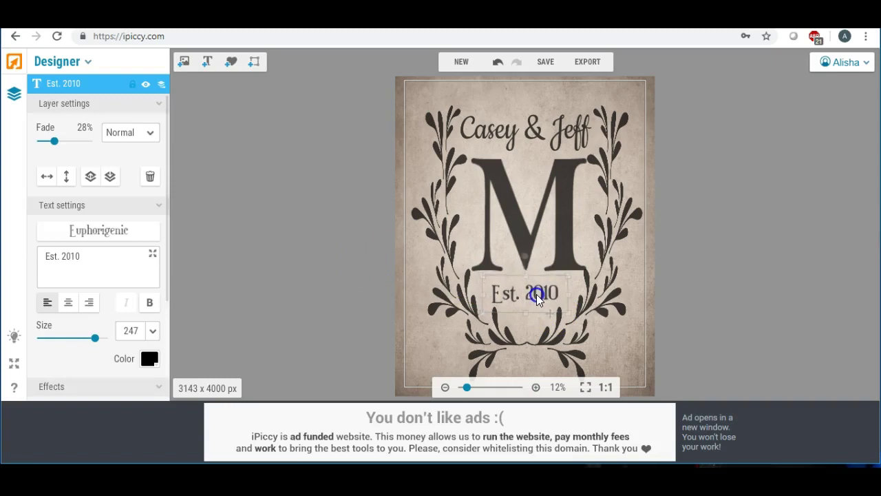
pyautogui.click(340, 258)
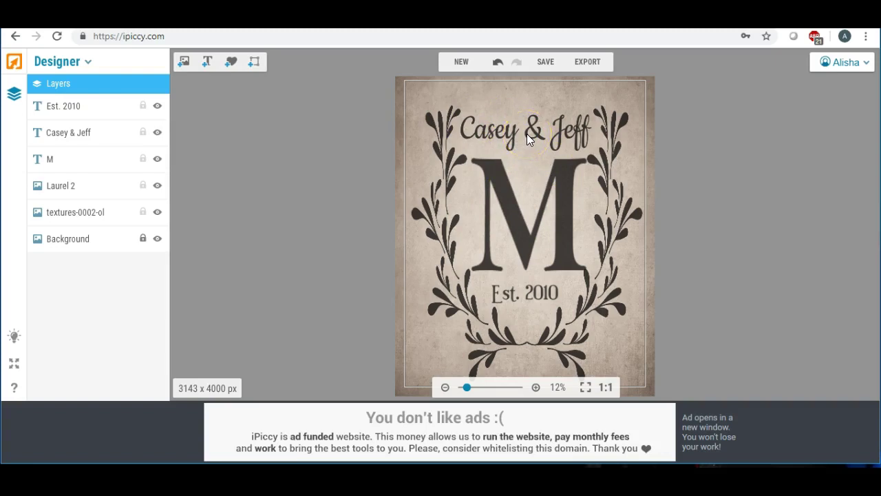
# Nudge the "M" slightly to the left to centre it between the laurel branches, and deselect it
pyautogui.click(443, 164)
pyautogui.click(435, 172)
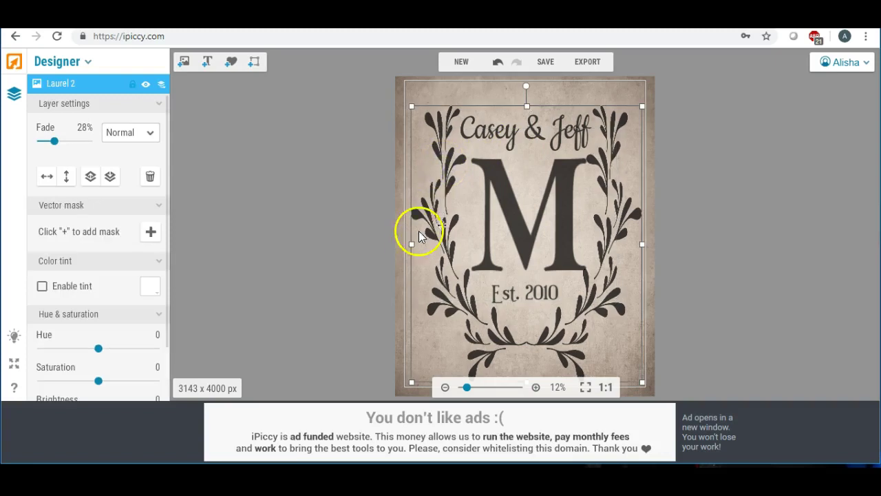
pyautogui.click(299, 208)
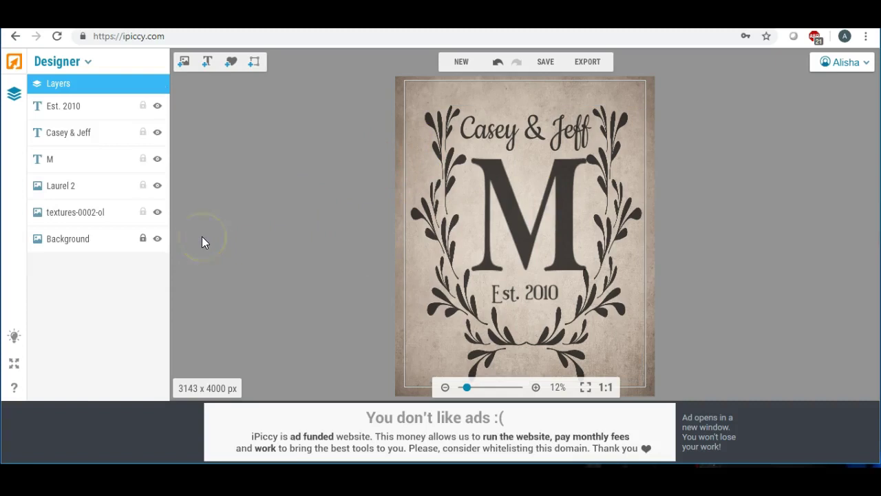
pyautogui.click(510, 195)
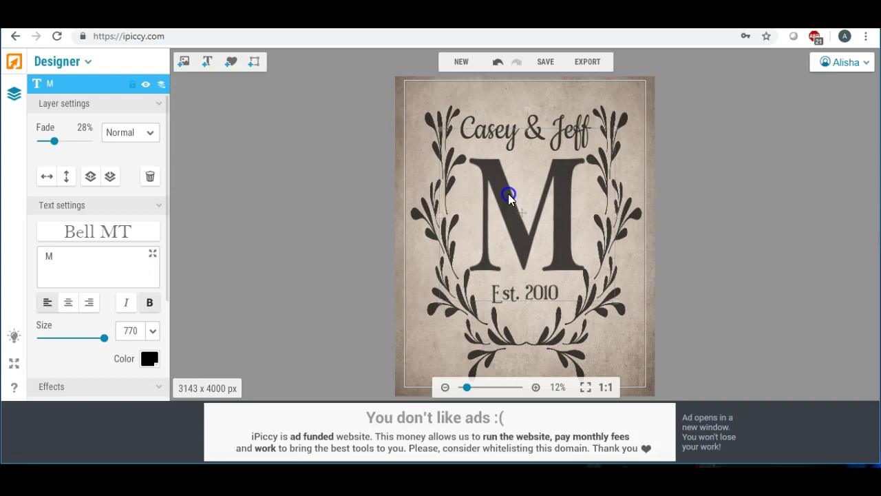
pyautogui.click(344, 191)
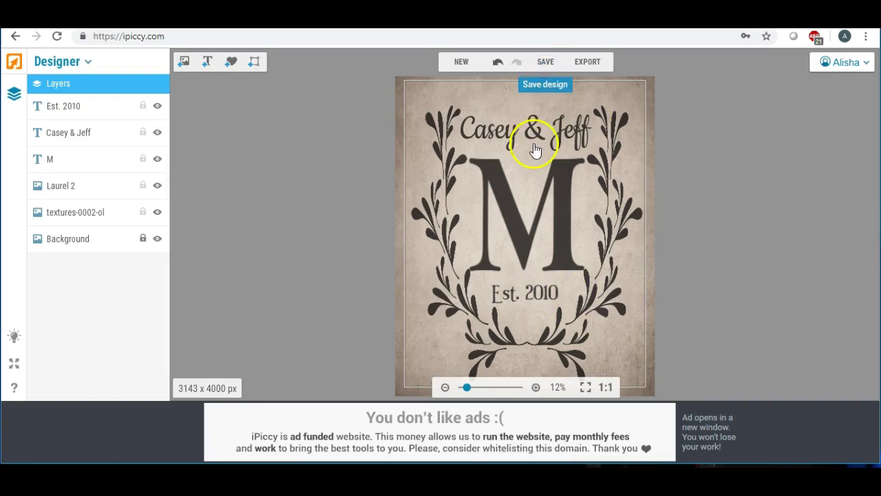
# Save the design to the Desktop as a JPG named familymono at Highest quality
pyautogui.hotkey('ctrl', 's')
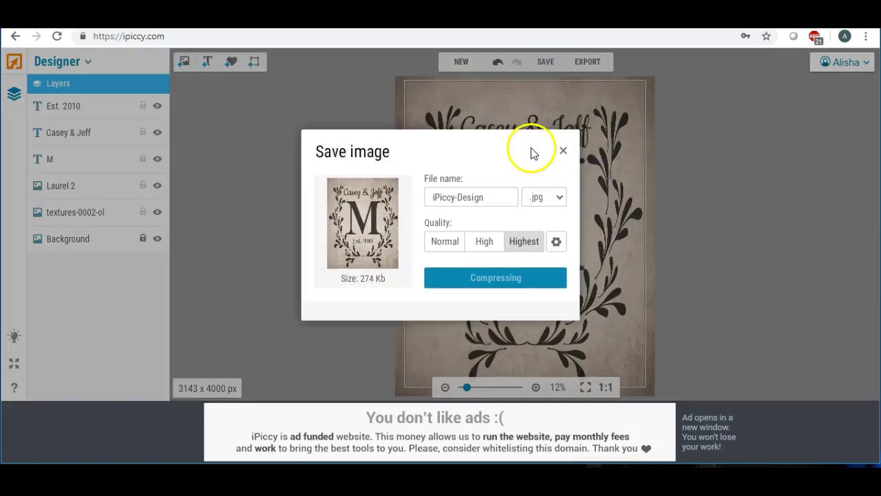
pyautogui.click(482, 198)
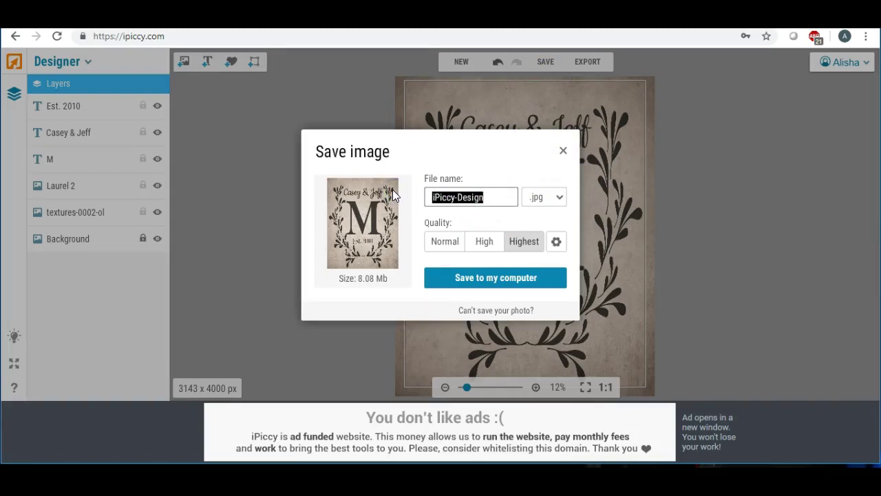
pyautogui.write('family')
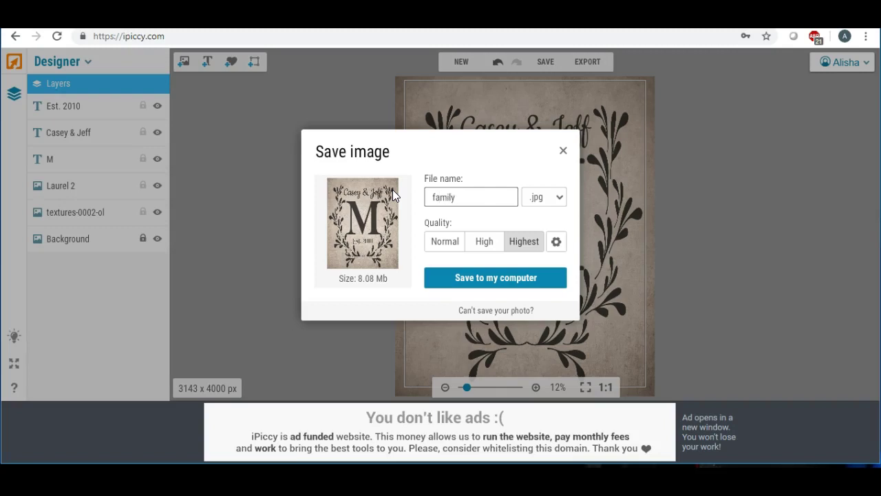
pyautogui.write('mono')
pyautogui.click(532, 243)
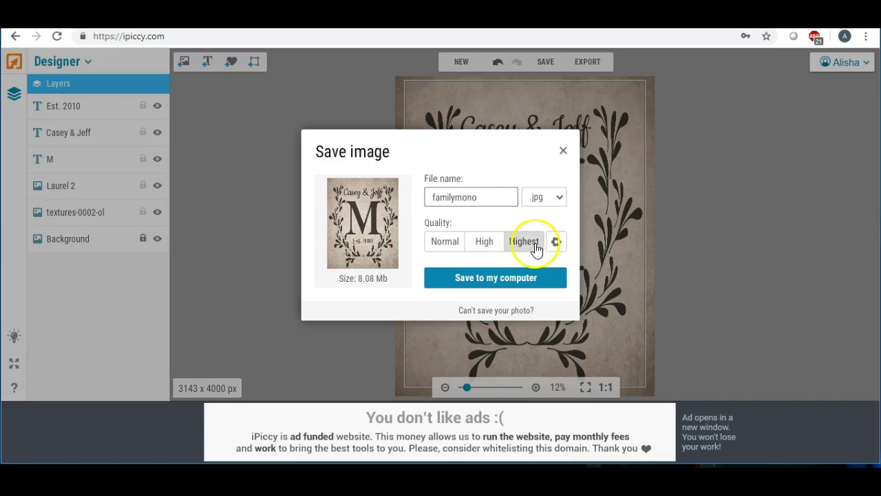
pyautogui.click(504, 279)
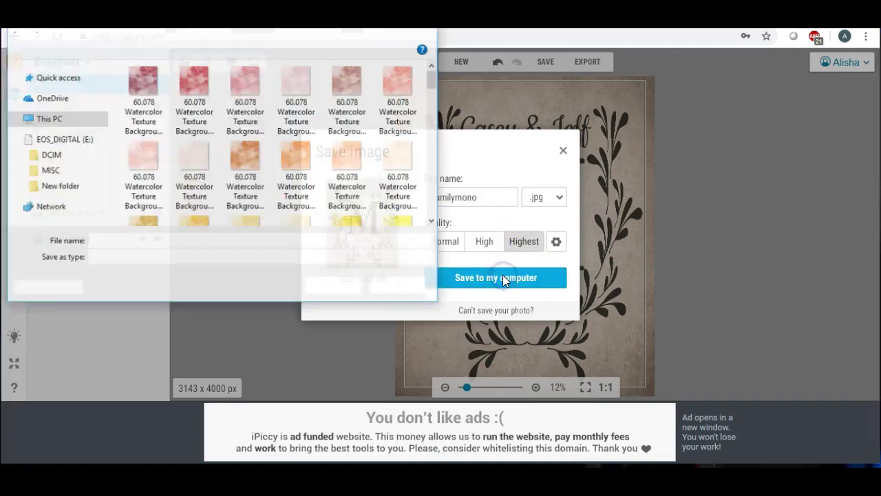
pyautogui.scroll(3, 96, 118)
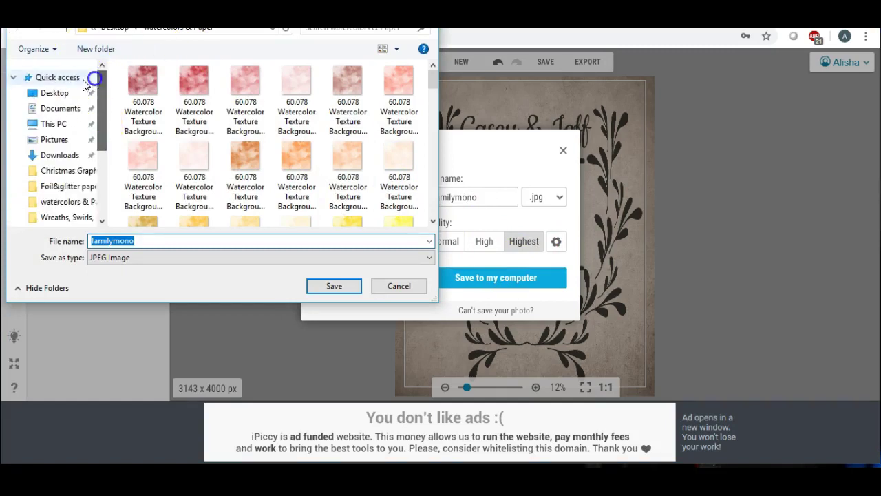
pyautogui.click(59, 93)
pyautogui.click(334, 286)
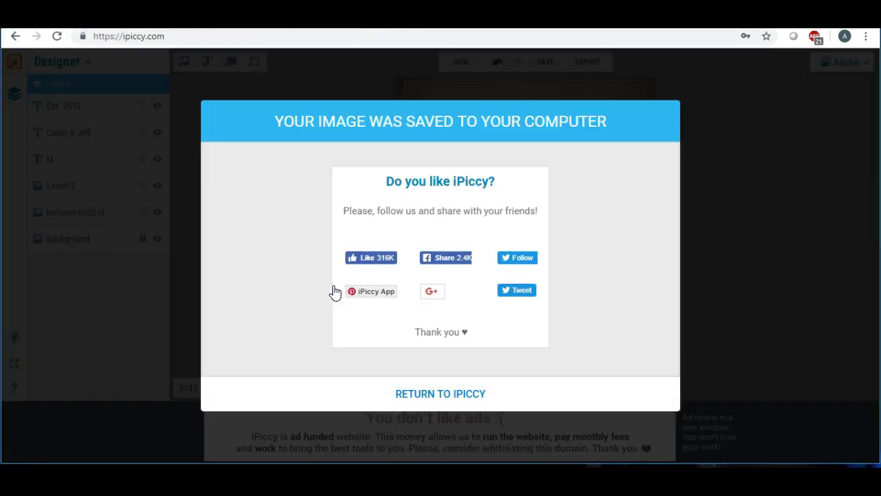
# Dismiss the plugin warning and the save confirmation to return to the design
pyautogui.click(433, 395)
pyautogui.click(413, 202)
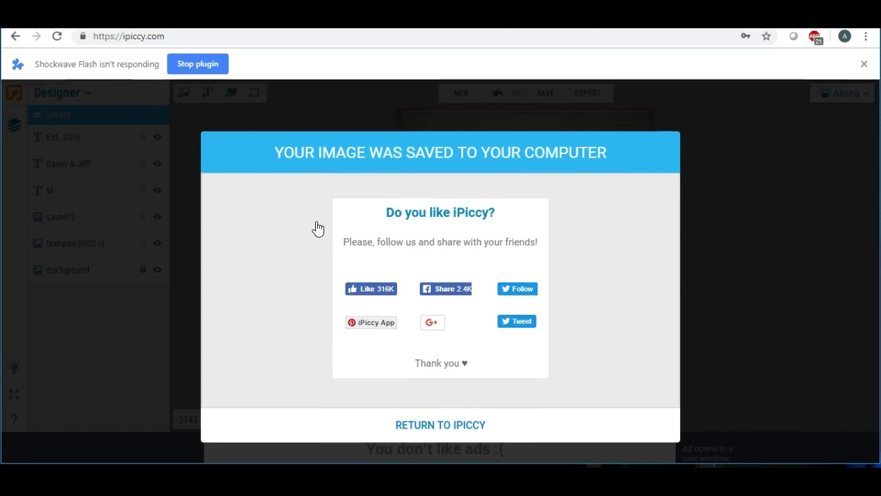
pyautogui.click(864, 64)
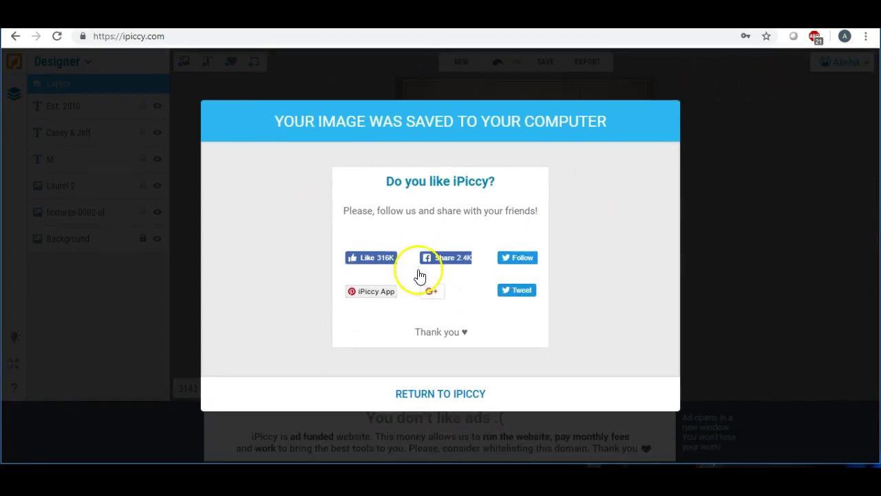
pyautogui.click(413, 394)
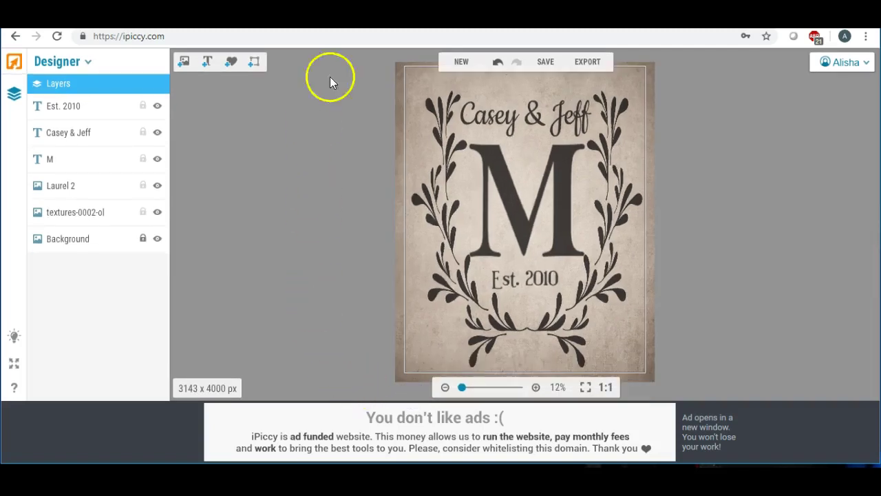
# Switch from Designer to the Editor, discarding the open design
pyautogui.click(86, 61)
pyautogui.click(51, 82)
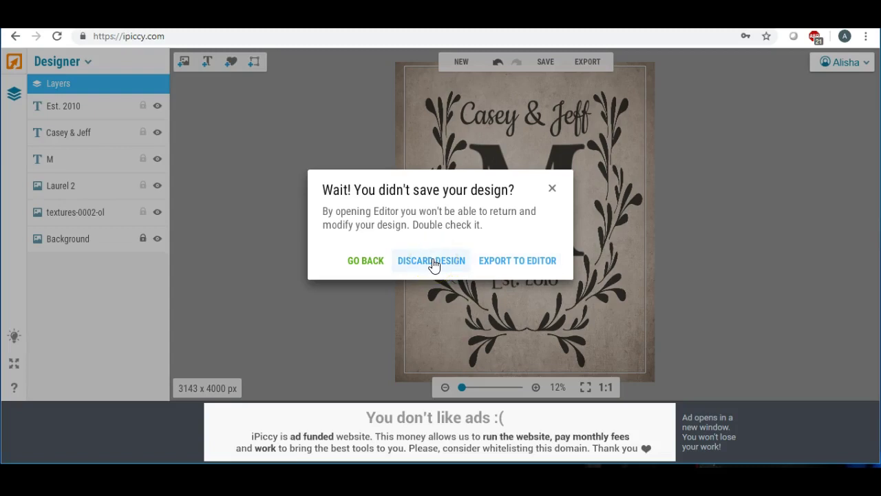
pyautogui.click(432, 262)
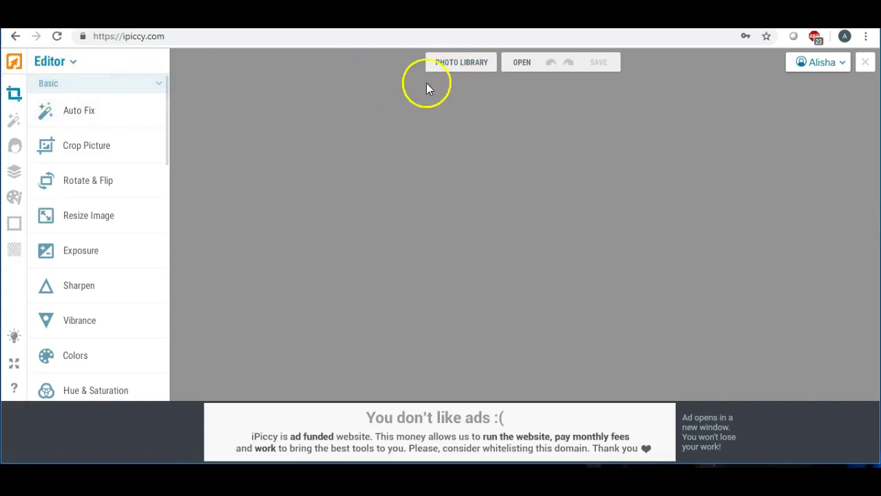
# Add the blank frame mockup image framemu from the Desktop to the photo library
pyautogui.click(445, 63)
pyautogui.click(107, 102)
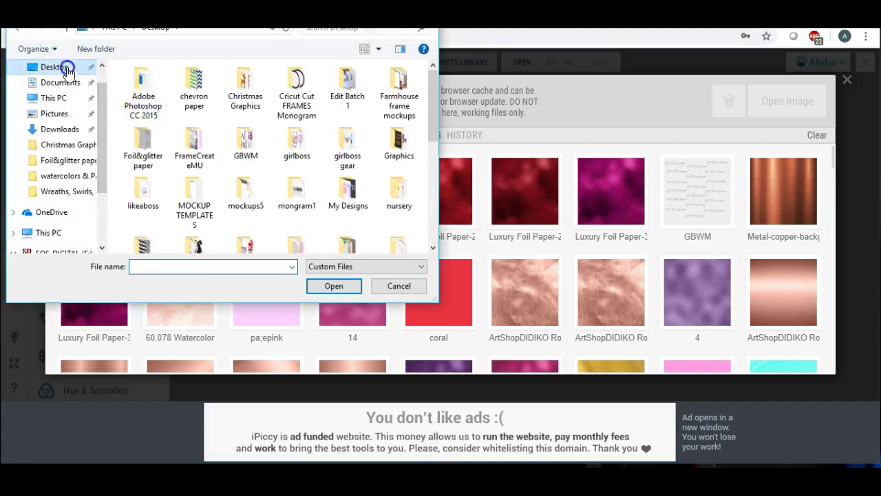
pyautogui.click(66, 66)
pyautogui.scroll(-4, 273, 129)
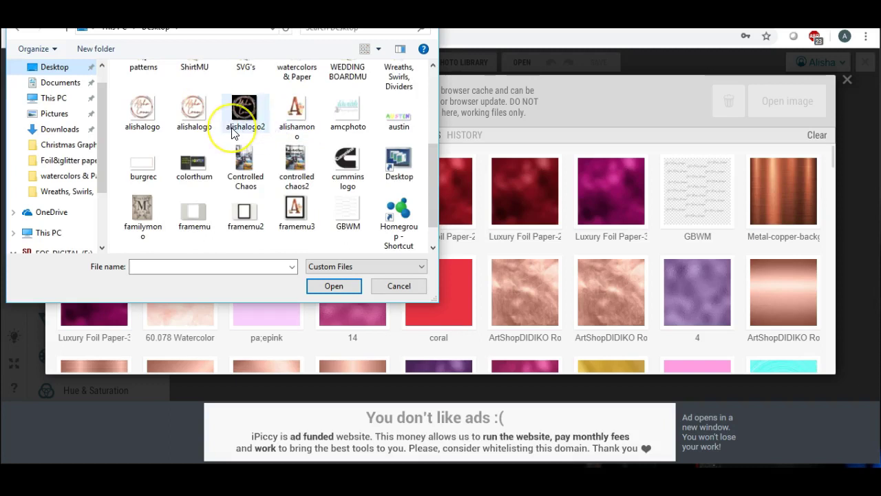
pyautogui.click(281, 136)
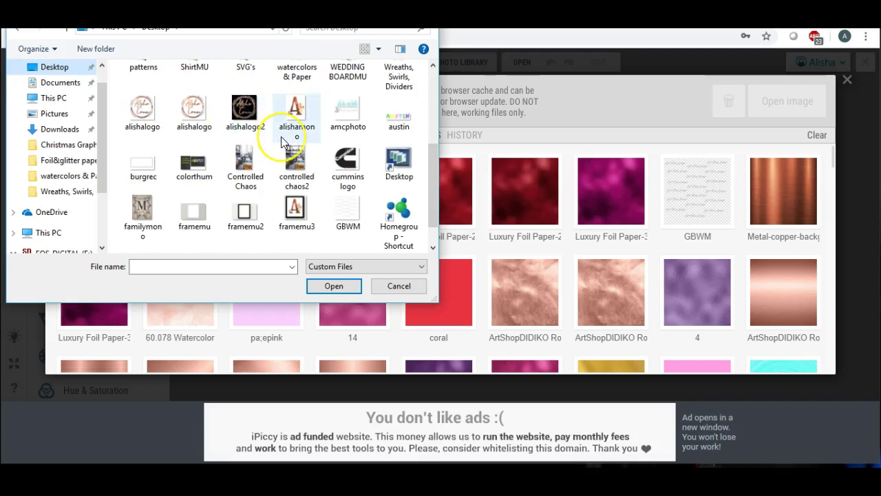
pyautogui.scroll(-1, 281, 138)
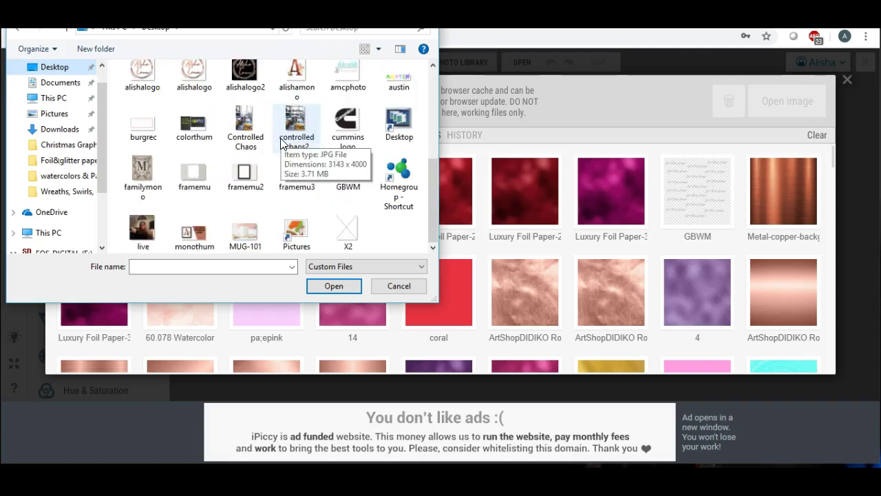
pyautogui.click(253, 181)
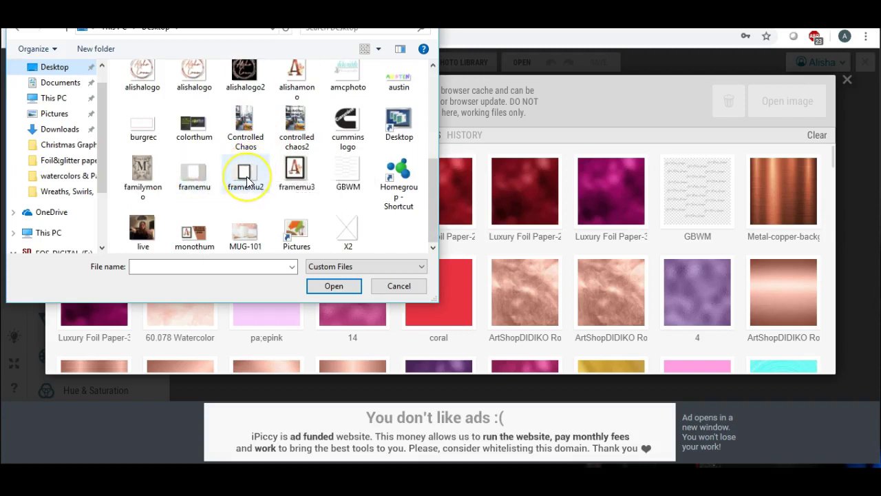
pyautogui.click(195, 180)
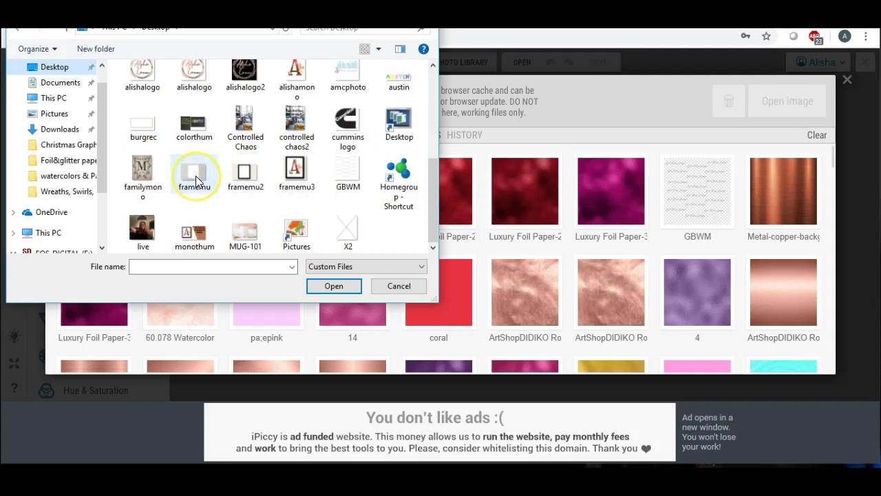
pyautogui.doubleClick(196, 180)
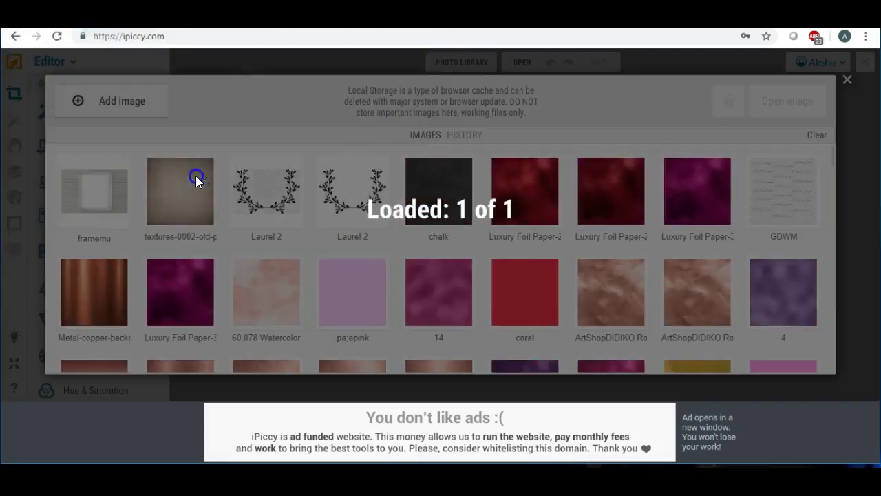
pyautogui.moveTo(99, 202)
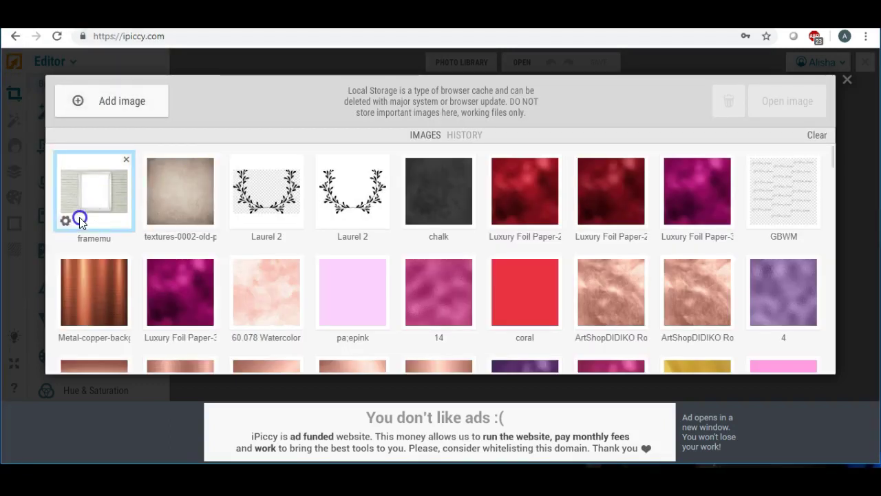
pyautogui.click(117, 100)
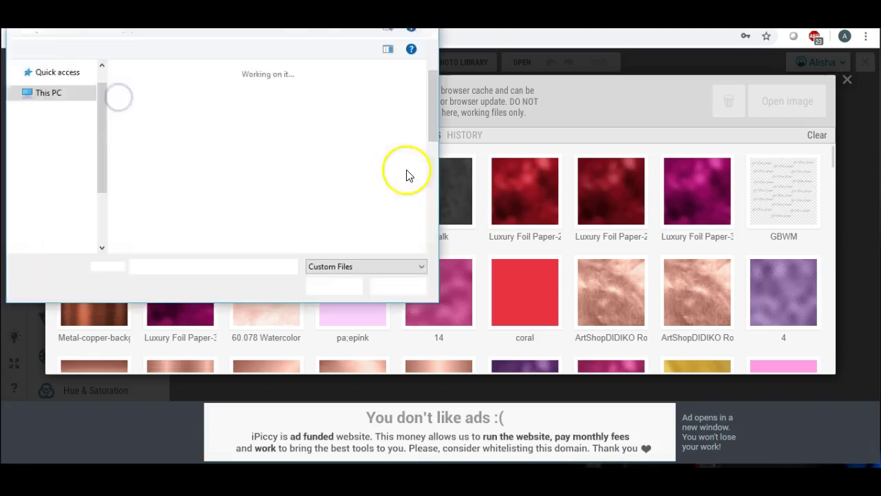
pyautogui.scroll(-5, 358, 169)
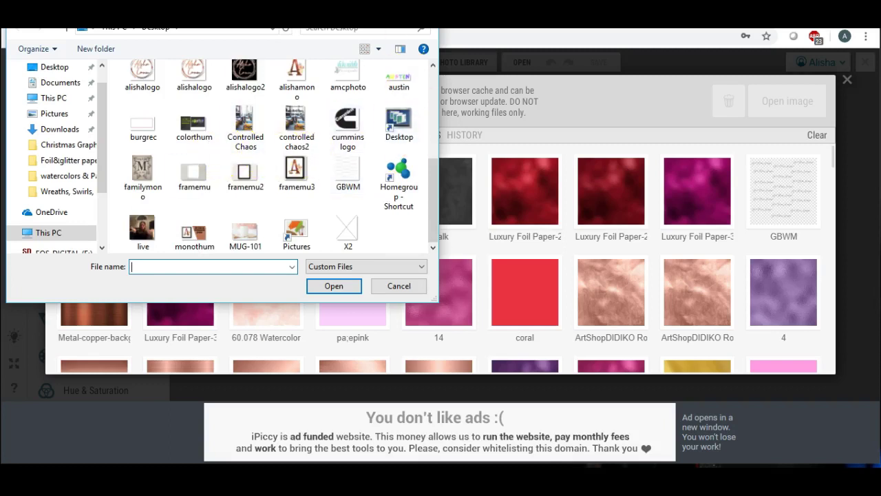
pyautogui.doubleClick(195, 172)
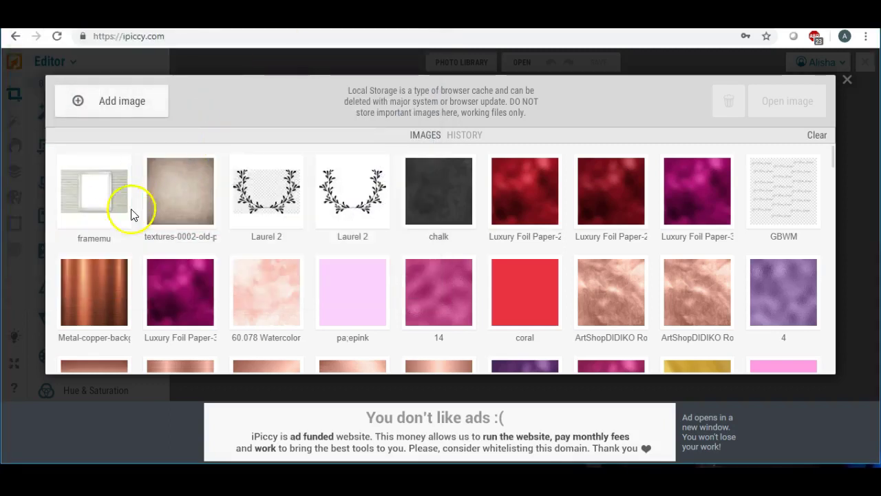
# Open the framemu image from the photo library for editing
pyautogui.click(65, 221)
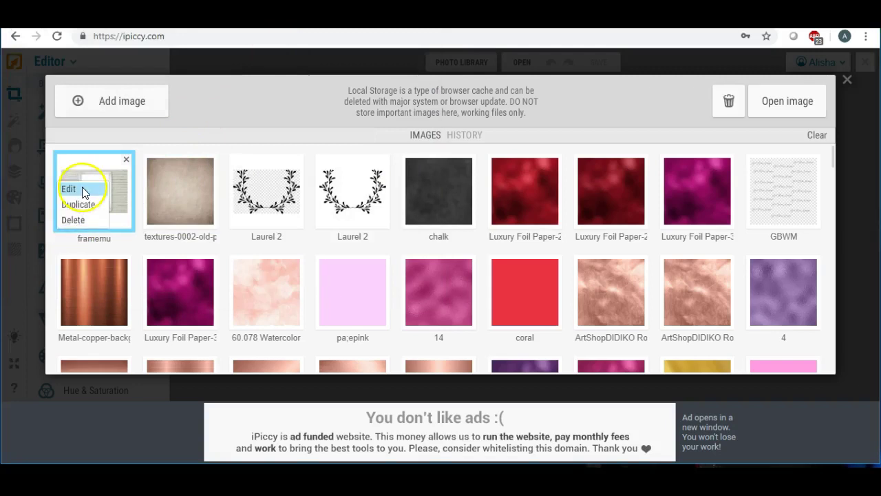
pyautogui.click(71, 189)
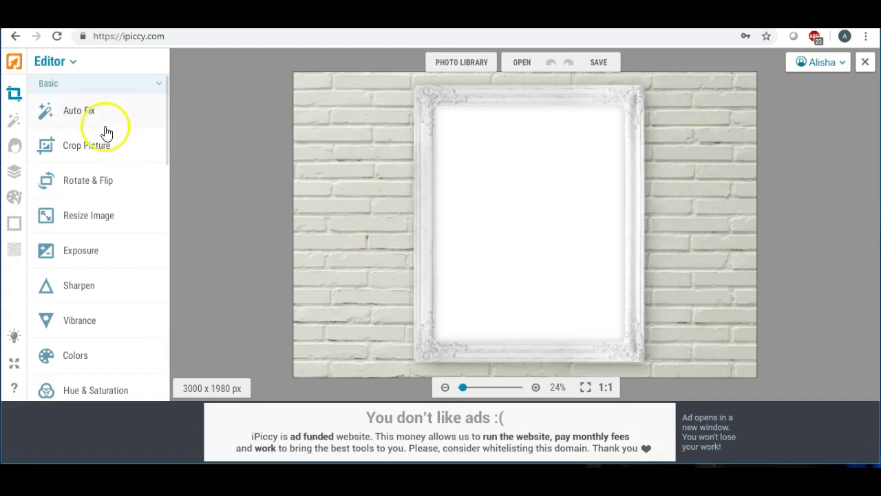
# Upload the familymono image from the Desktop to the Layers image collection
pyautogui.click(15, 176)
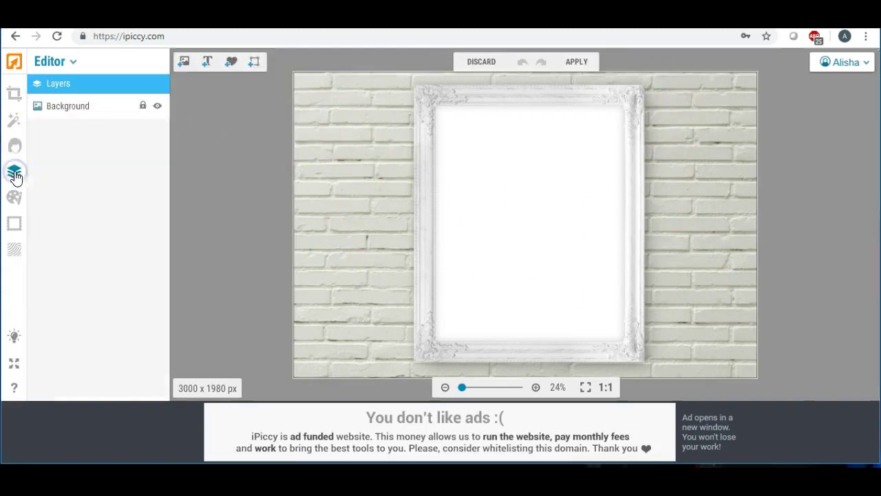
pyautogui.click(183, 64)
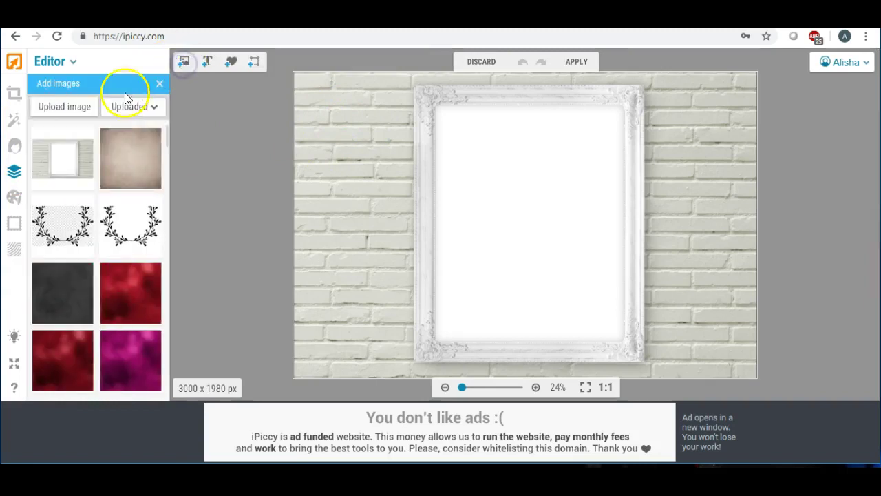
pyautogui.click(76, 106)
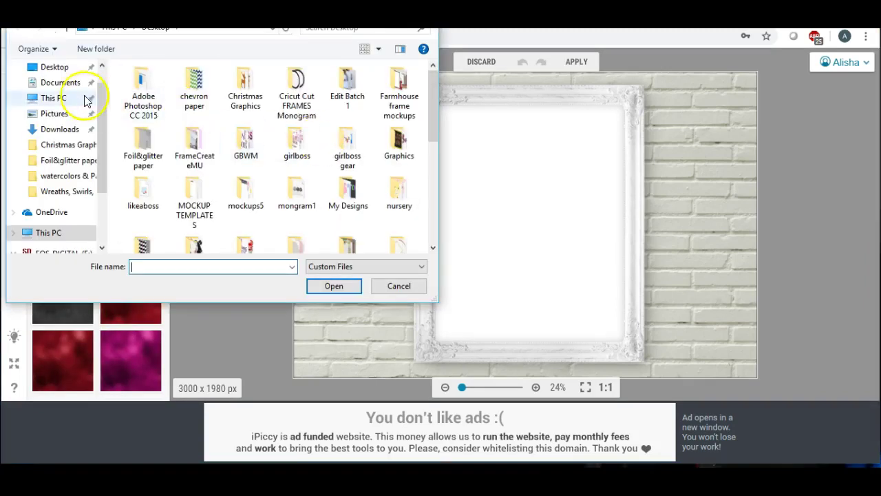
pyautogui.click(58, 66)
pyautogui.scroll(-5, 363, 134)
pyautogui.scroll(5, 364, 134)
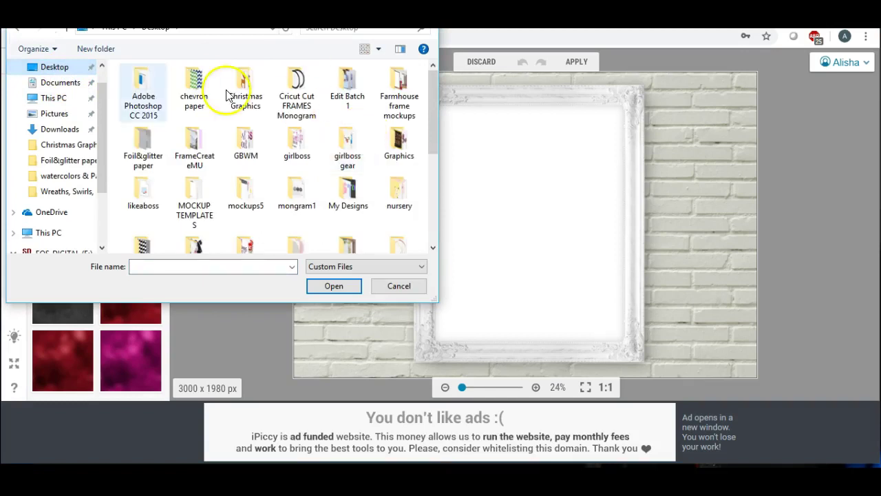
pyautogui.click(61, 68)
pyautogui.scroll(-5, 246, 112)
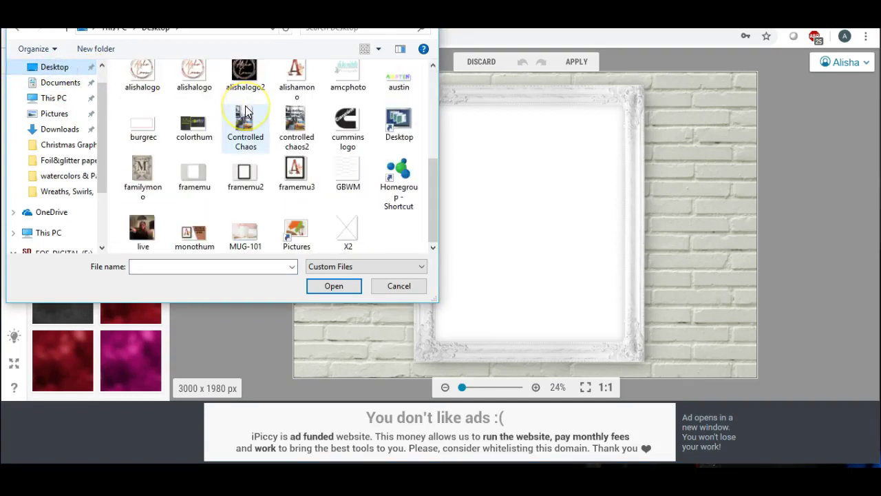
pyautogui.doubleClick(143, 165)
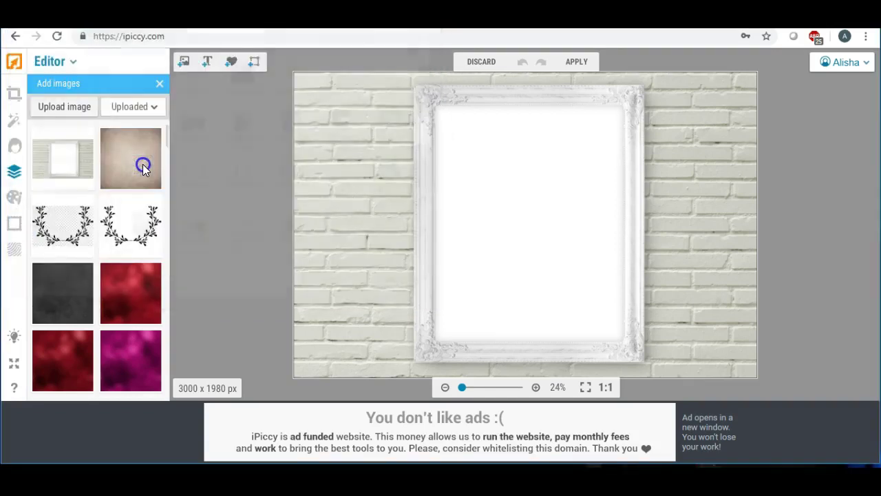
# Add the familymono image as a layer and fit it to the white opening of the frame
pyautogui.click(52, 146)
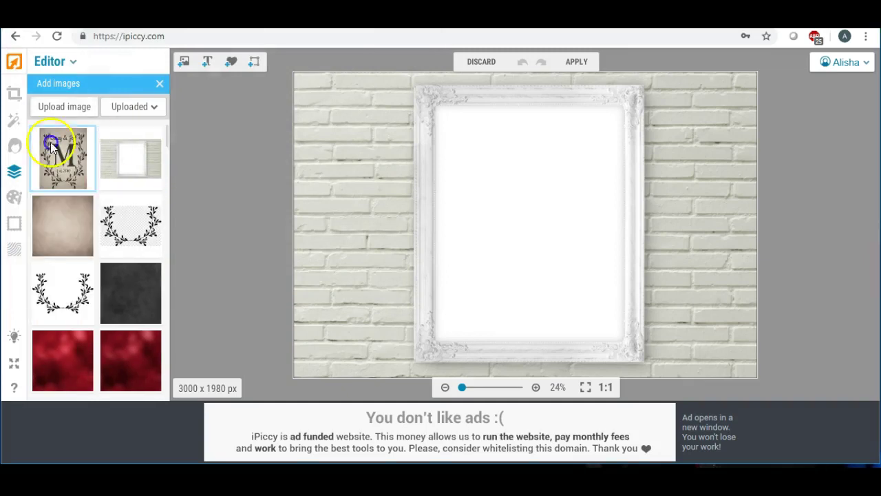
pyautogui.moveTo(56, 145); pyautogui.dragTo(623, 163)
pyautogui.moveTo(531, 224); pyautogui.dragTo(539, 344)
pyautogui.click(261, 206)
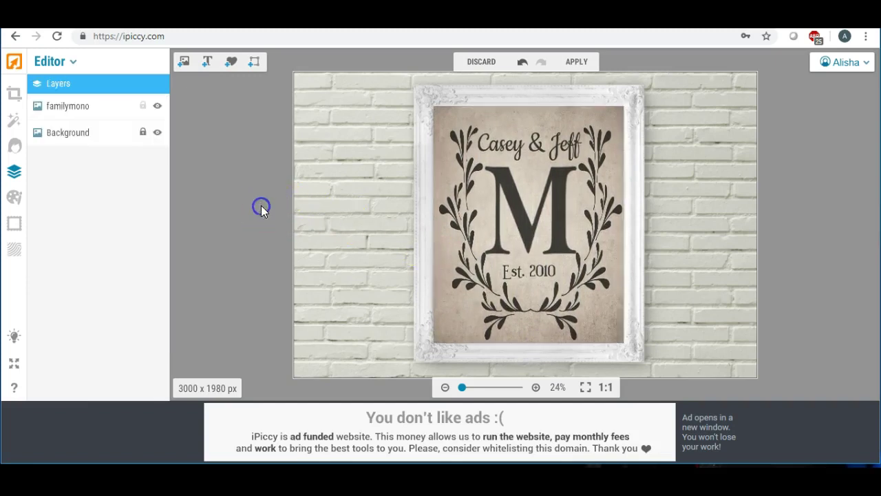